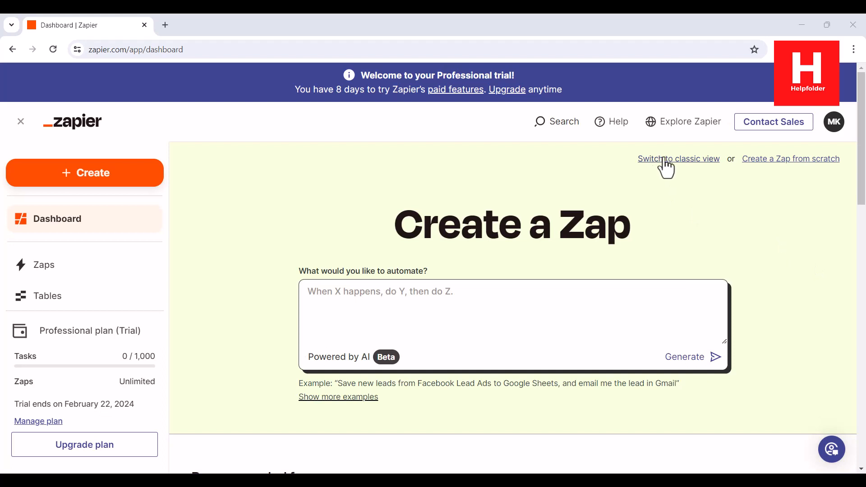
- Generate a Zap from the description "When email in Gmail with sender align27 comes put that up into a Google Sheet and add to a column."
click(662, 159)
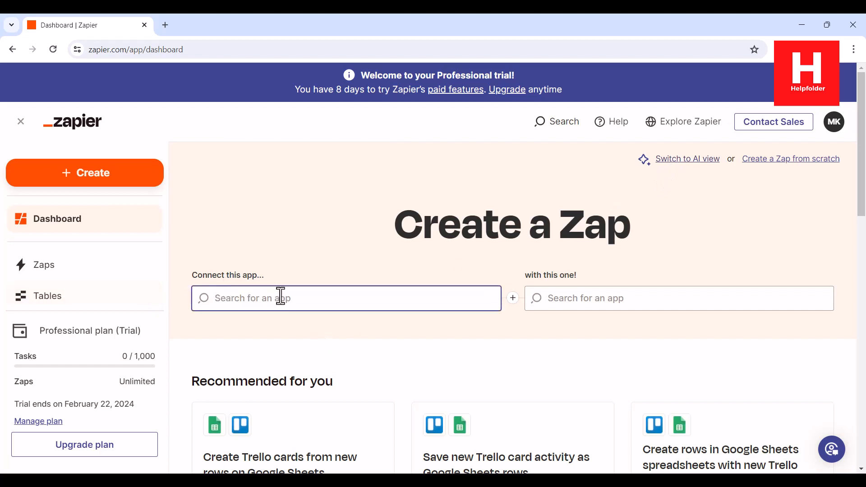
click(680, 160)
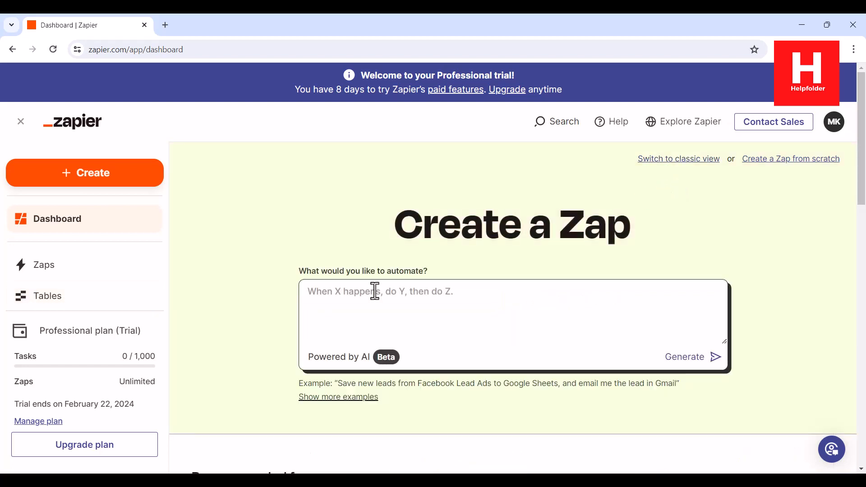
click(361, 294)
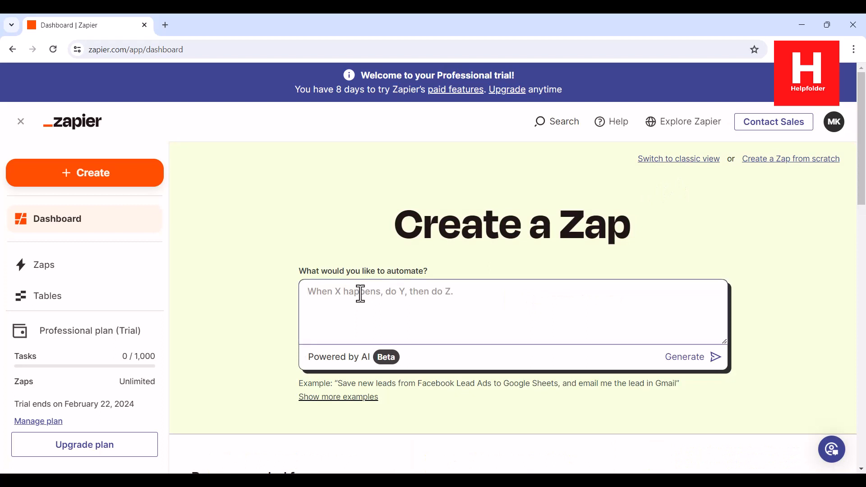
text(When)
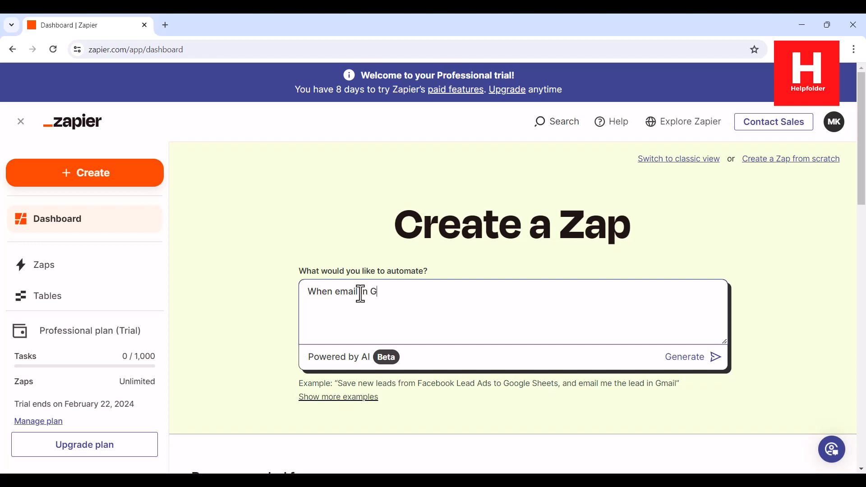
text(email in Gmail with sender align27)
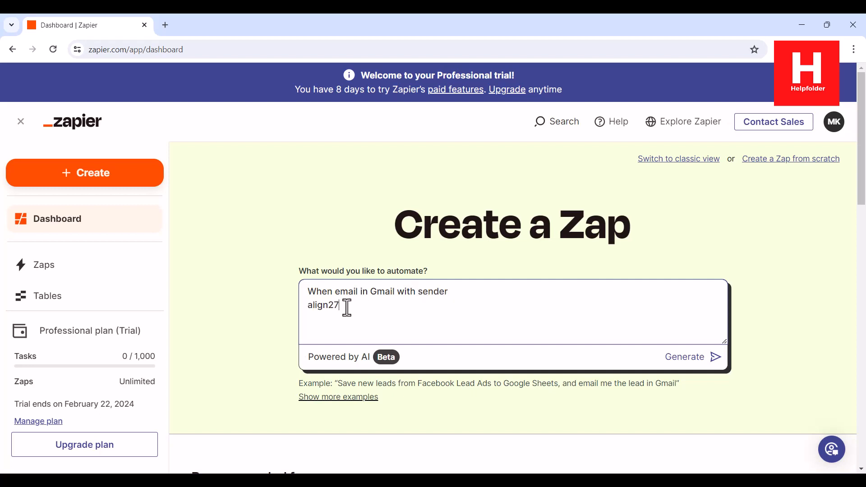
click(481, 293)
key(Delete)
click(483, 292)
text(comes put)
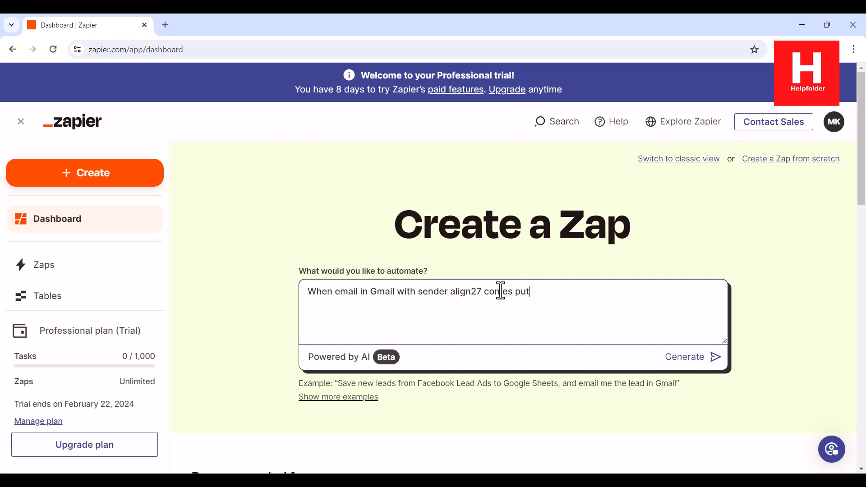
text( that up into a Google Sheet and ad)
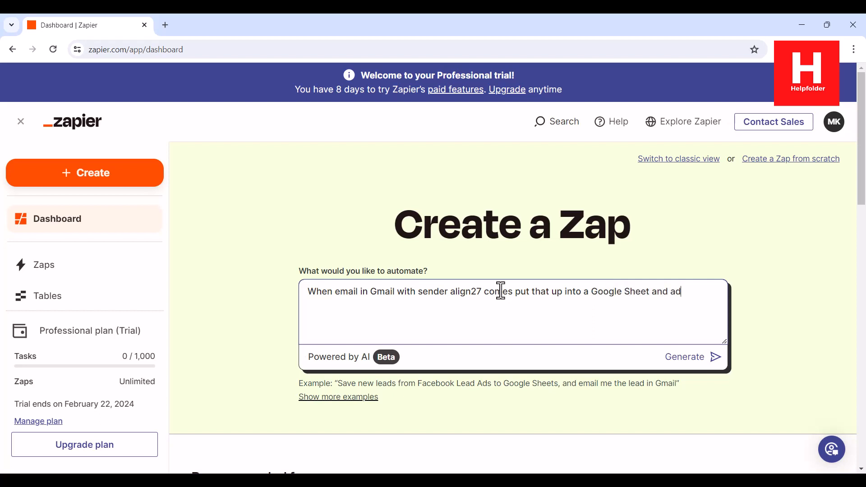
text(lumn.)
click(712, 358)
- Open the suggested Gmail to Google Sheets Zap in the editor and accept the connected Gmail account for the trigger
scroll(274, 293, down, 3)
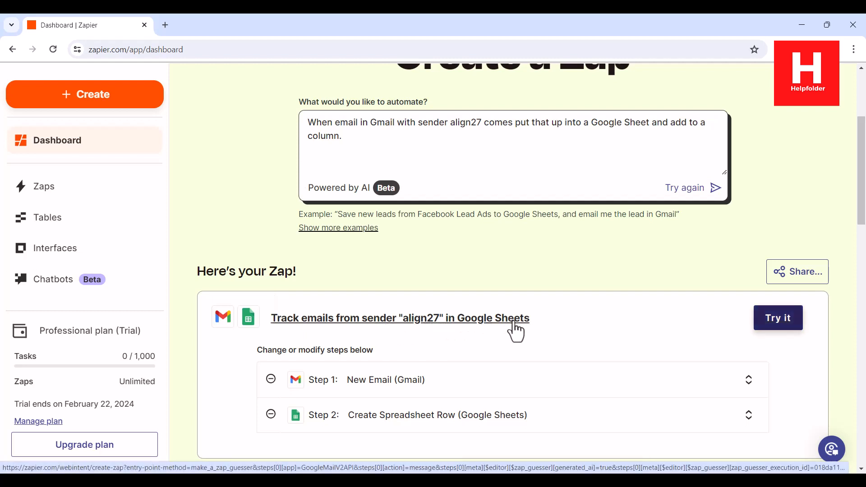
scroll(517, 332, down, 3)
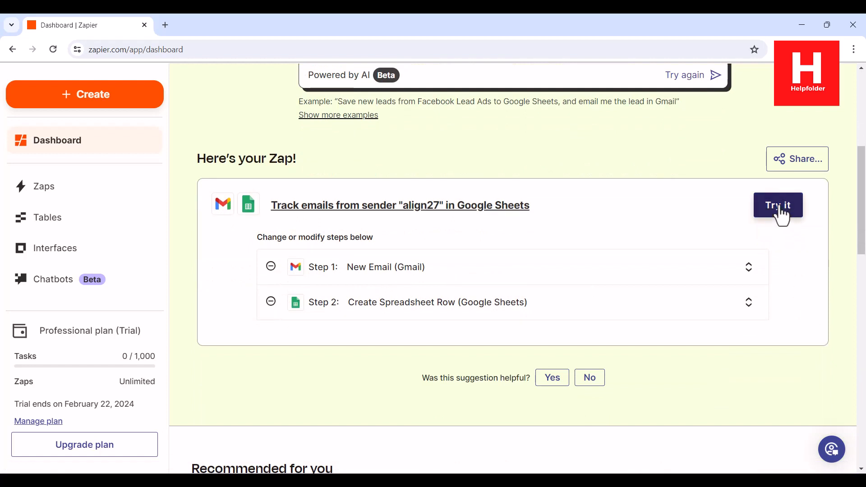
click(656, 228)
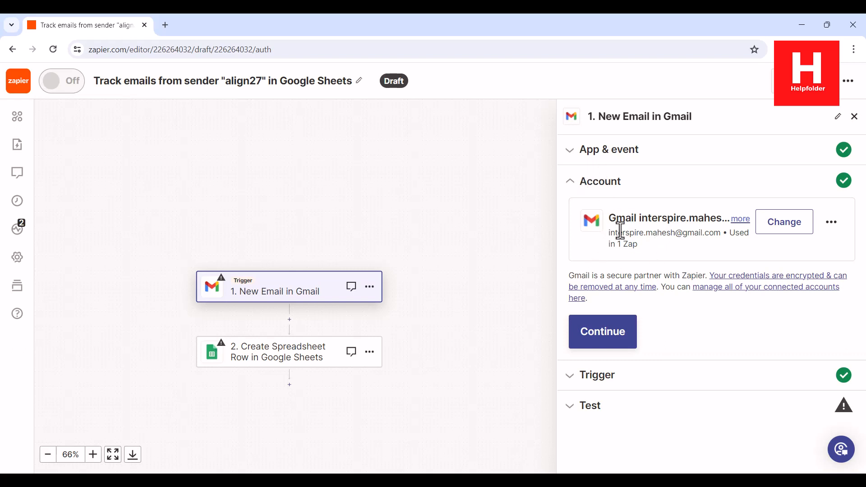
click(600, 333)
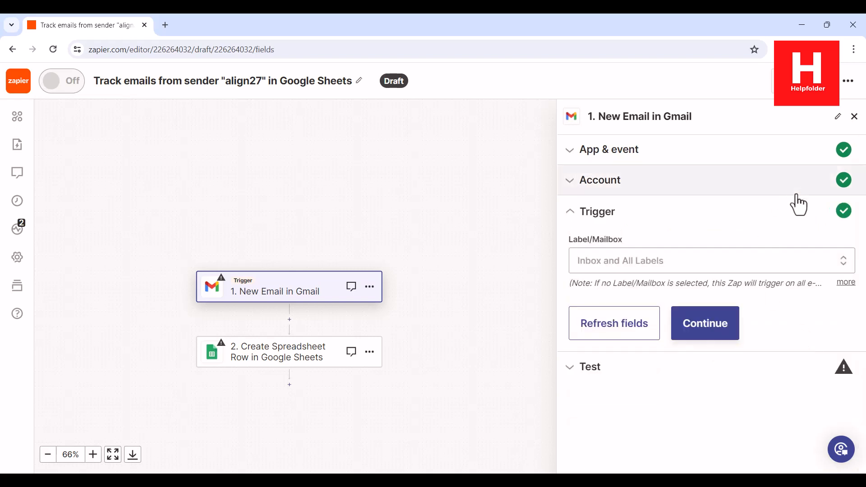
- Search the Gmail trigger's label and mailbox choices for align27, then leave the choice unchanged
click(847, 261)
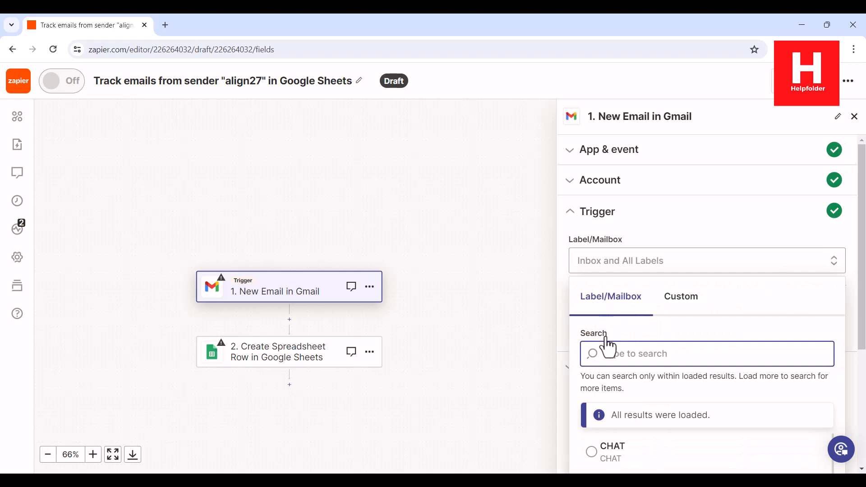
text(align27)
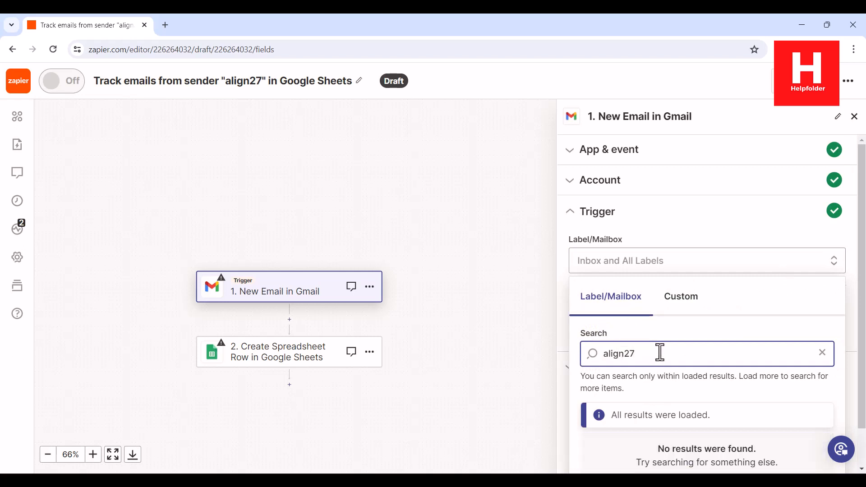
key(Escape)
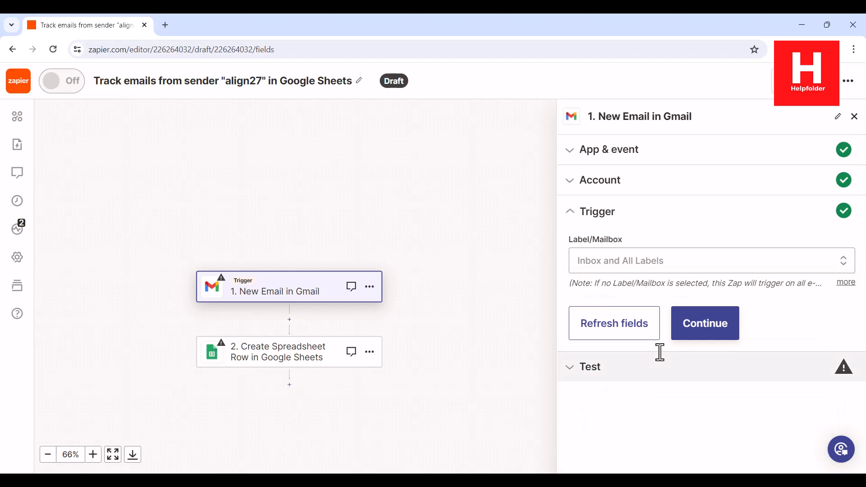
- Accept Inbox and All Labels as the Gmail trigger's mailbox and test the trigger
click(716, 334)
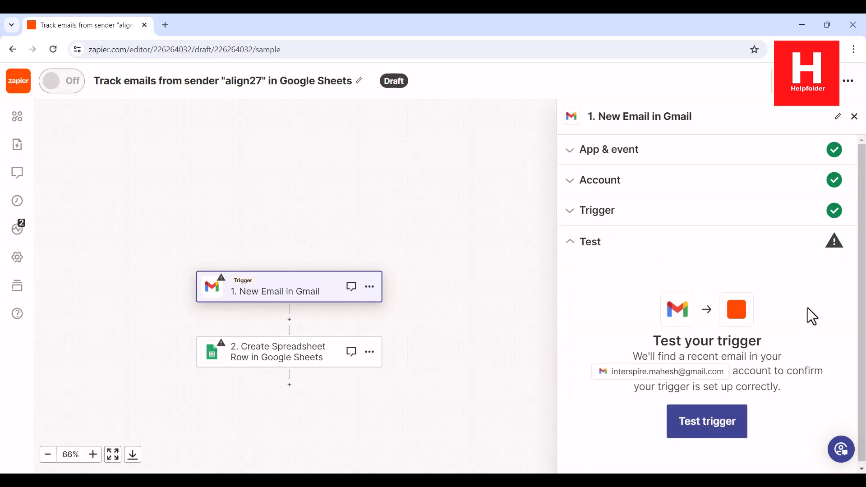
scroll(807, 307, down, 1)
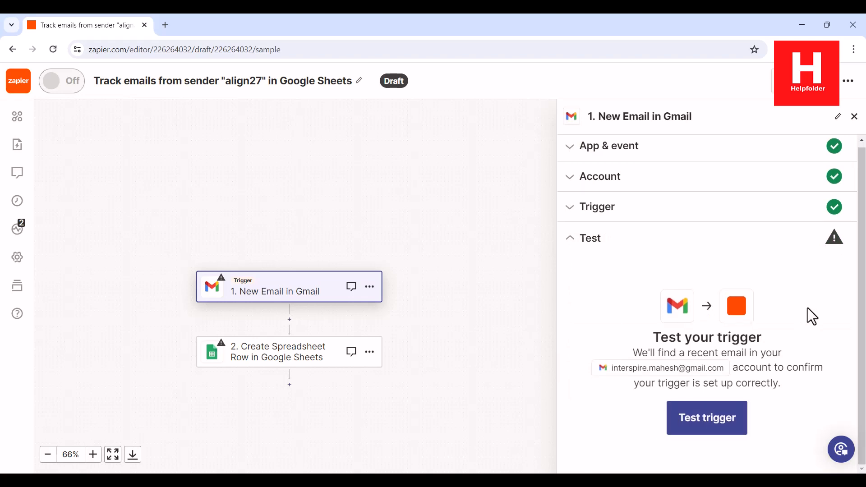
click(717, 420)
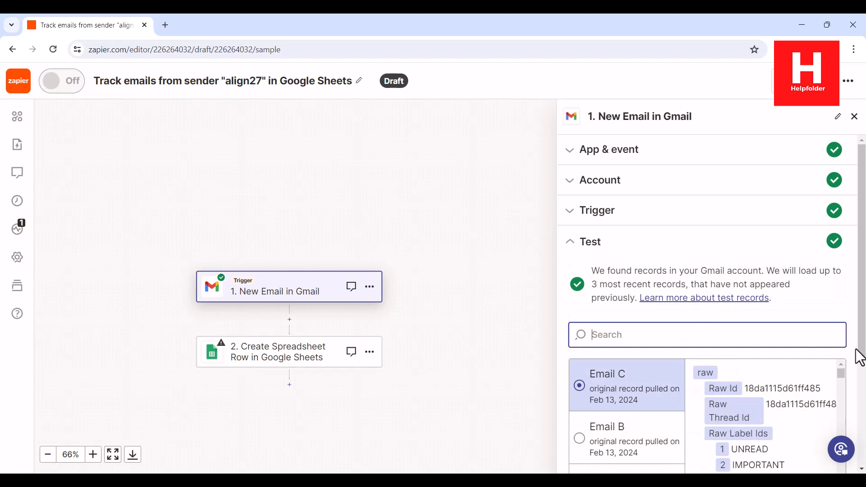
- Examine the full data of the Email C test record down to its last fields
scroll(859, 291, down, 4)
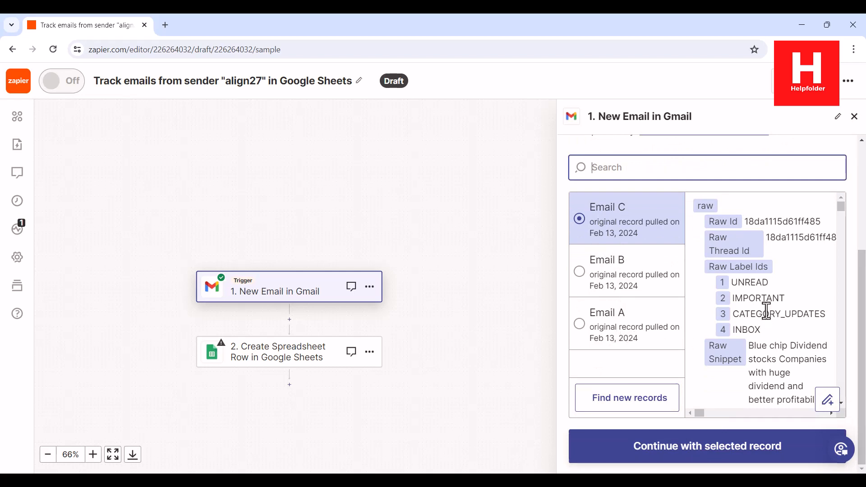
scroll(791, 290, down, 3)
scroll(792, 289, down, 10)
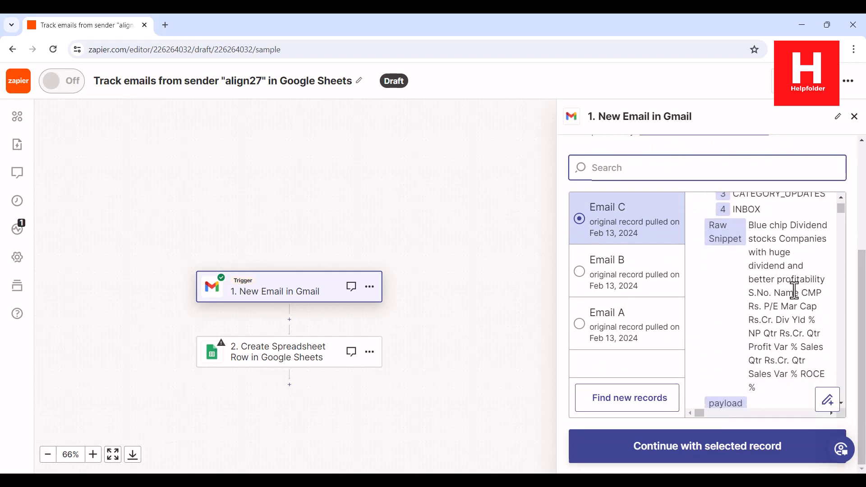
scroll(793, 286, down, 5)
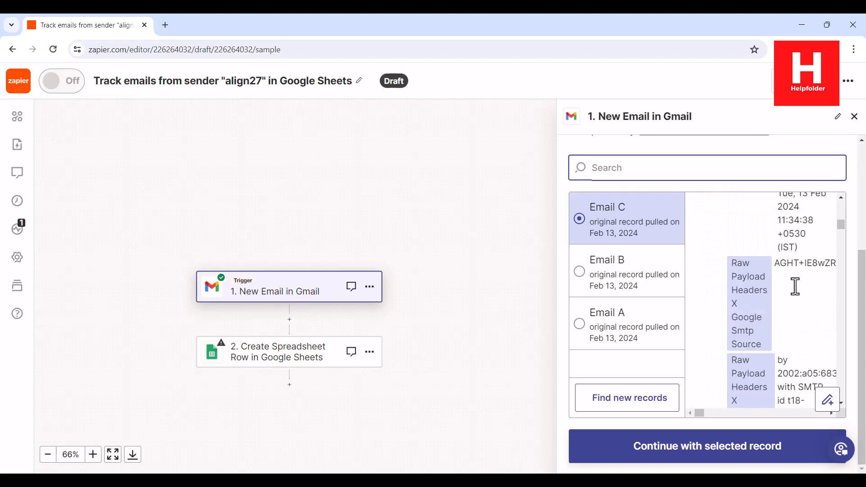
drag(834, 230, 845, 391)
- Look for new Gmail test records and search the records for align27
click(614, 398)
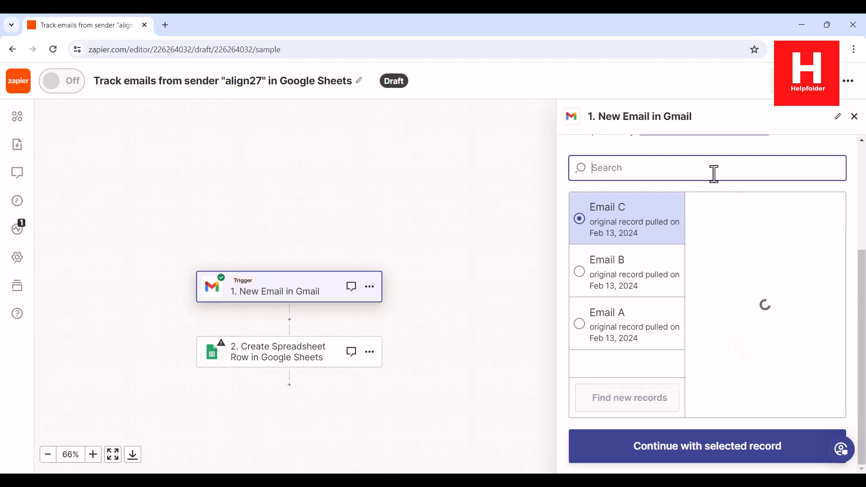
text(align27)
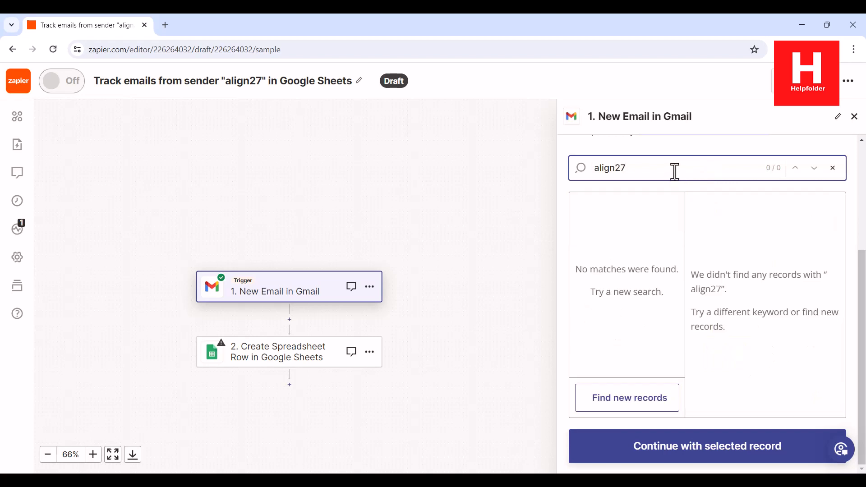
click(623, 407)
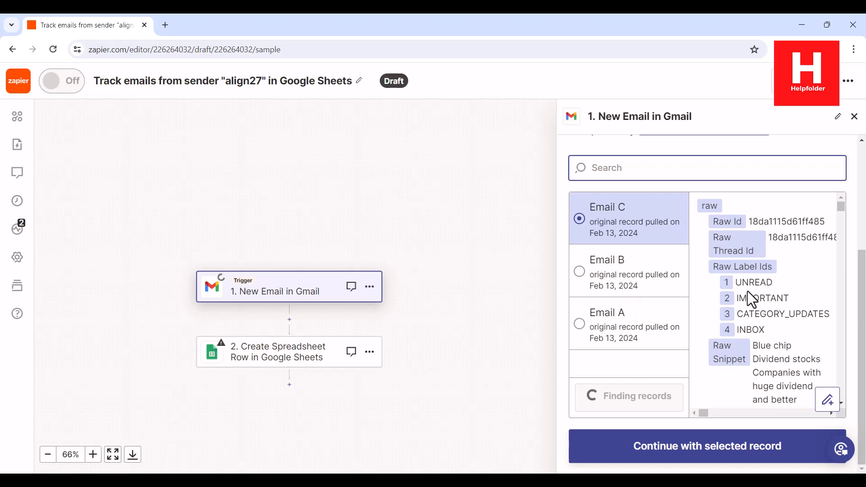
- Compare the Email C, Email B and Email A records and continue with Email A as the trigger's test record
scroll(748, 293, down, 5)
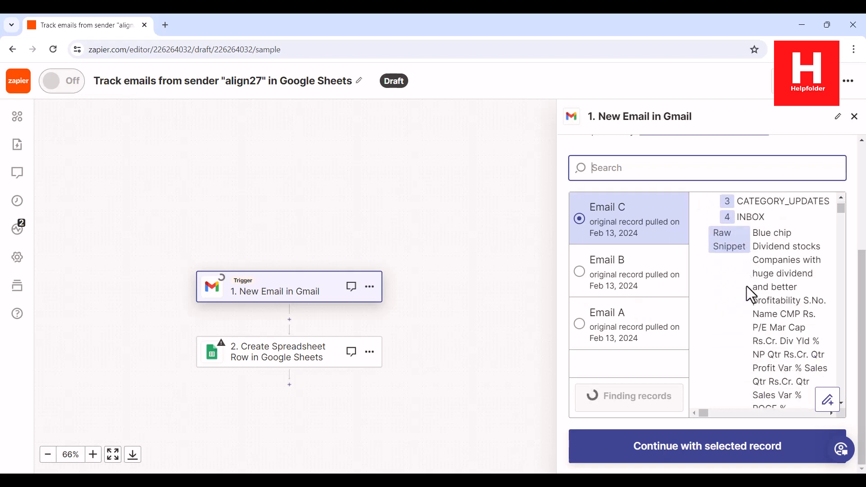
click(629, 285)
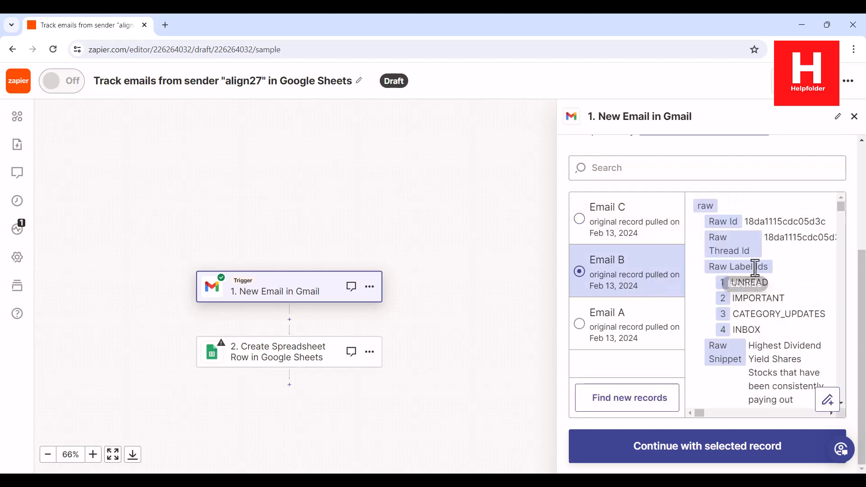
scroll(755, 268, down, 5)
click(642, 336)
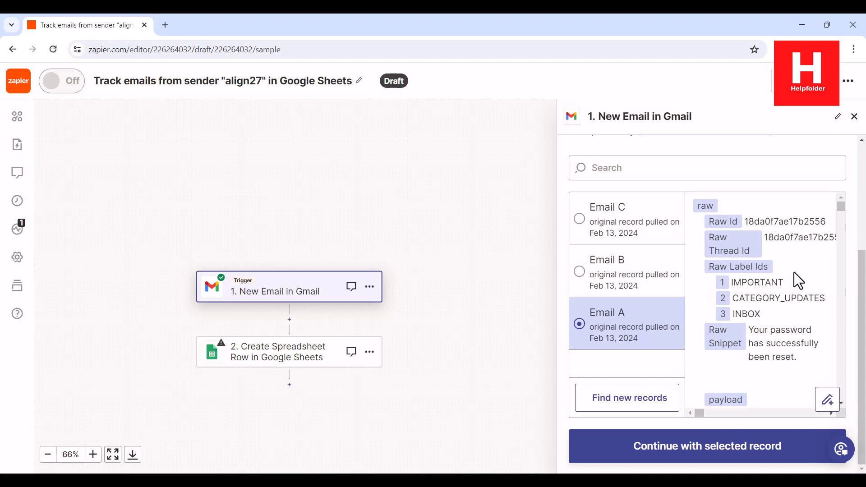
scroll(794, 271, down, 10)
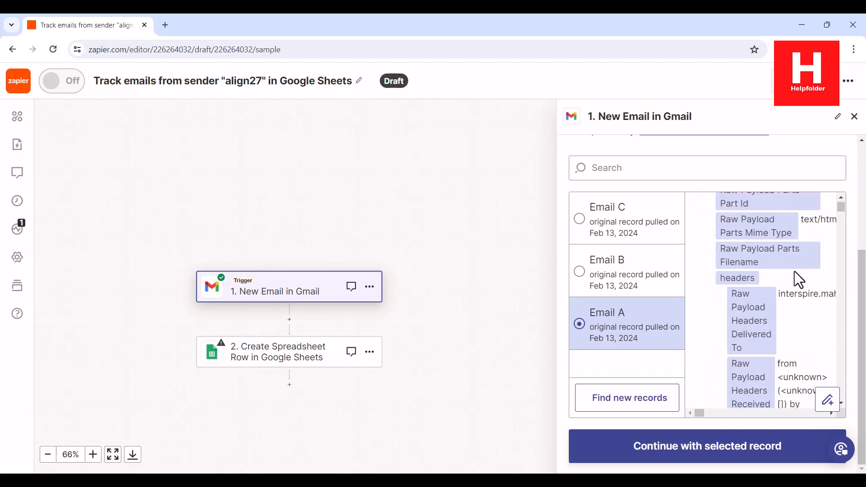
scroll(794, 272, down, 8)
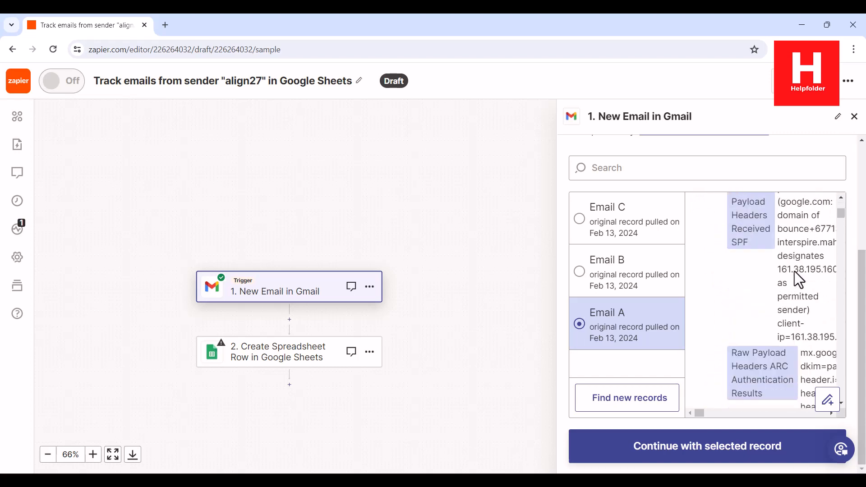
drag(845, 223, 841, 404)
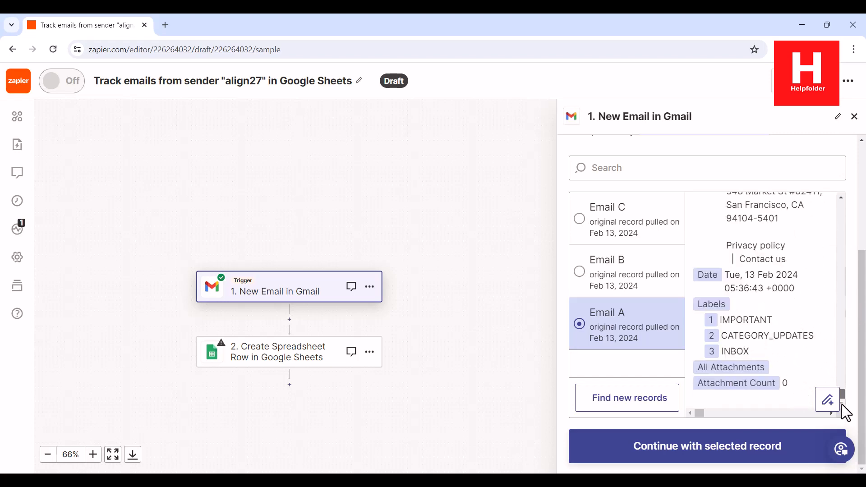
click(690, 444)
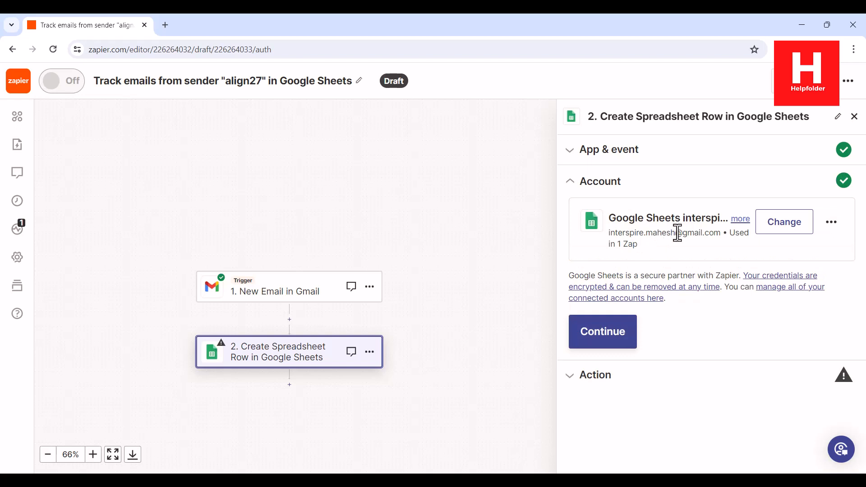
- Accept the connected Google Sheets account and set the row action's Drive to My Google Drive
click(631, 336)
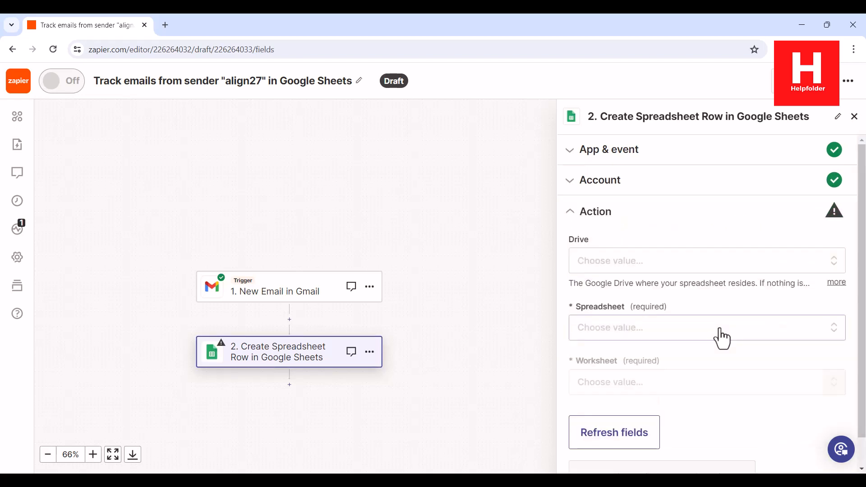
click(702, 265)
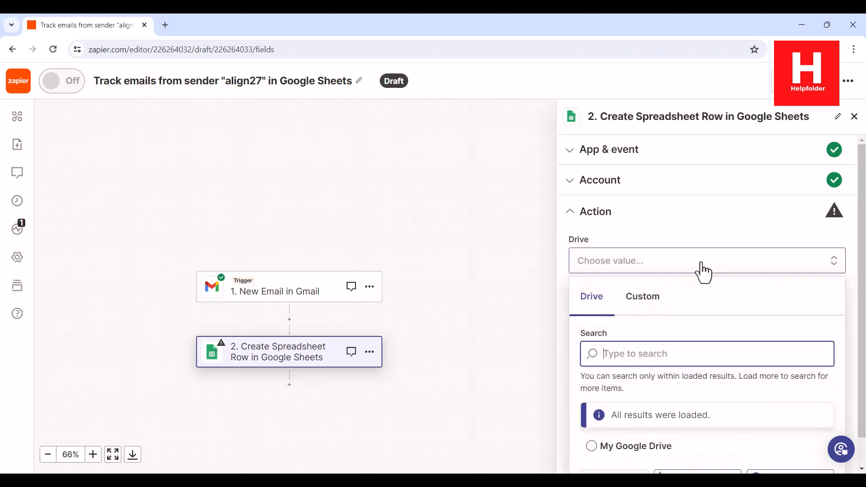
click(614, 447)
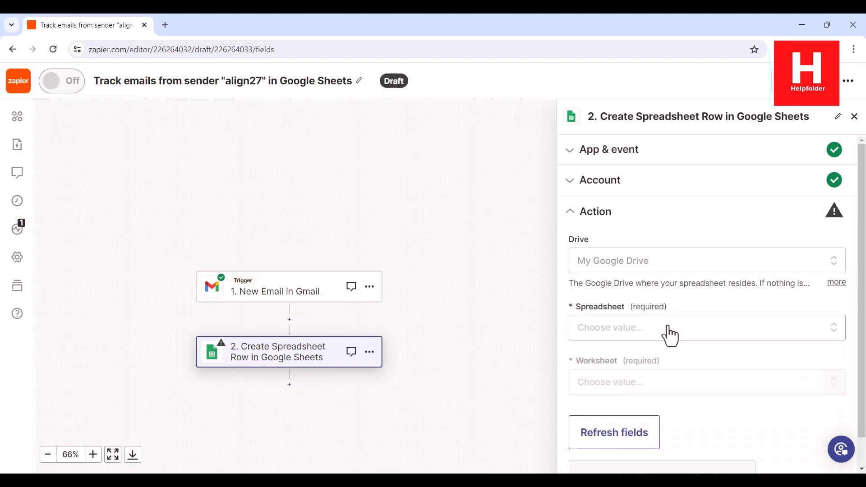
- Set the row action's Spreadsheet to the second Discounted Book of the Week file, listed after Banned_List
click(814, 333)
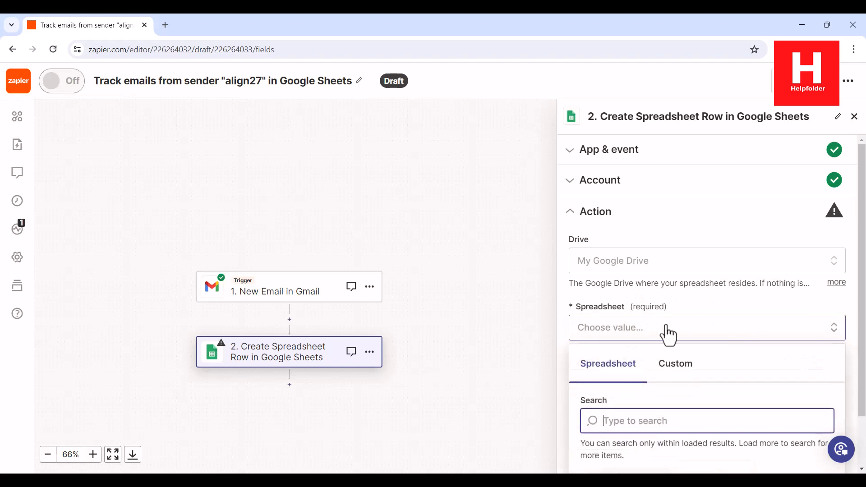
scroll(726, 390, down, 1)
scroll(724, 386, down, 2)
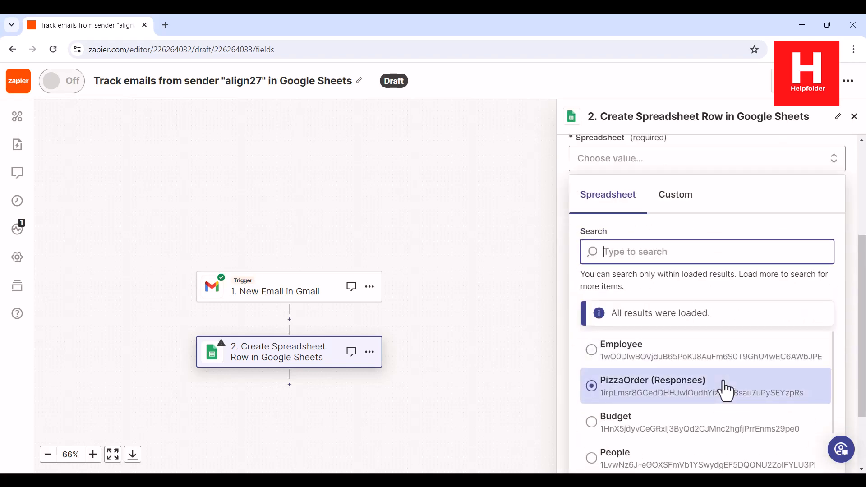
scroll(769, 386, down, 2)
scroll(769, 386, down, 5)
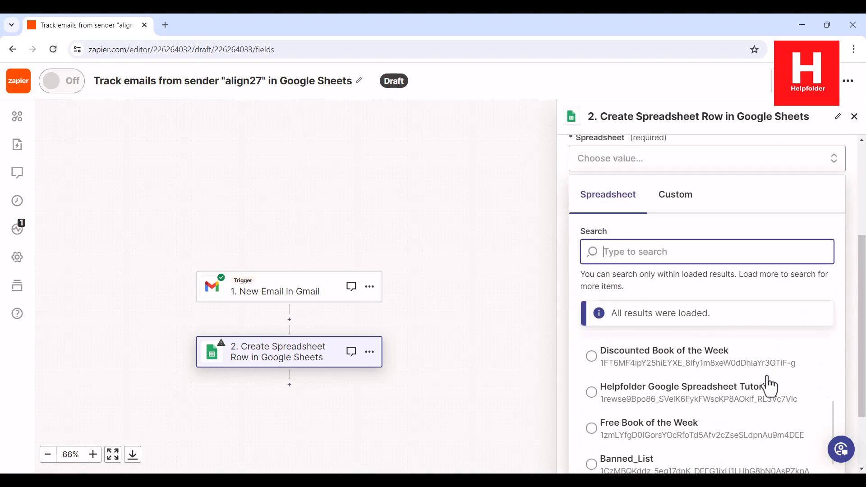
scroll(766, 375, down, 2)
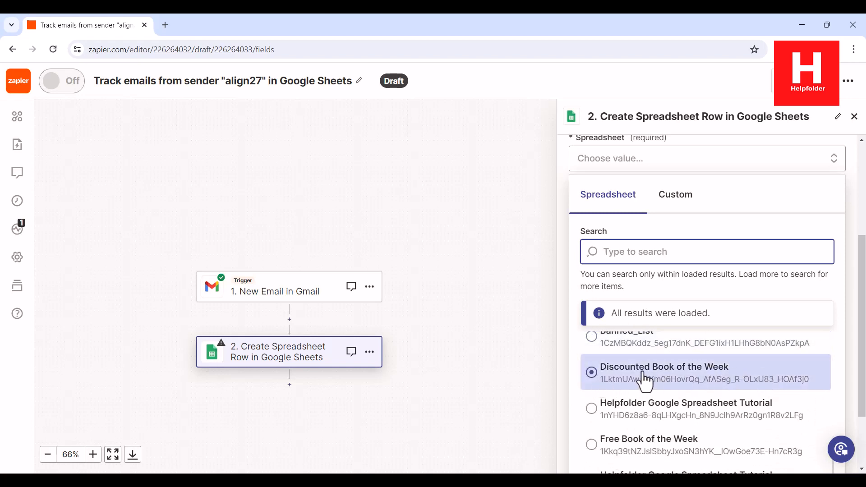
click(659, 381)
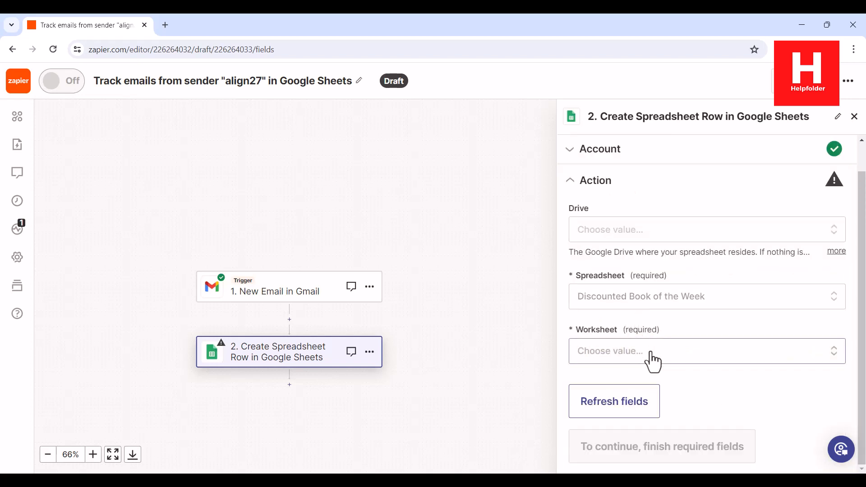
- Set the Worksheet to Sheet1, review its column fields and refresh them
click(653, 356)
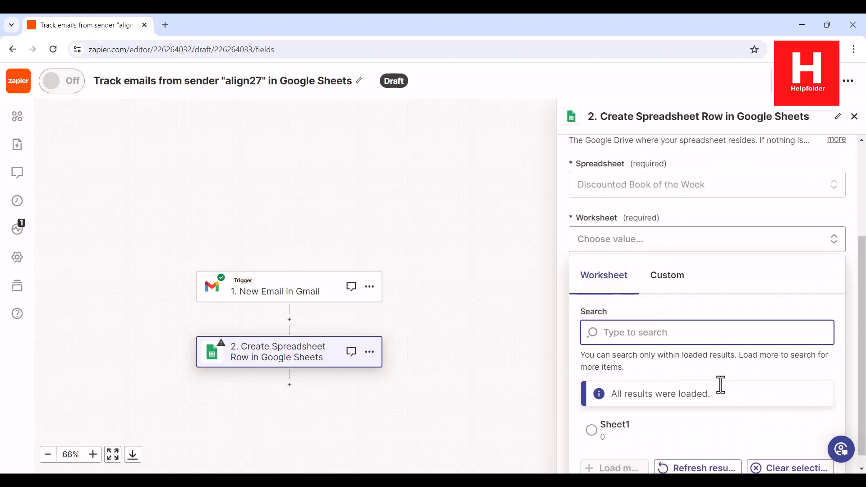
click(598, 419)
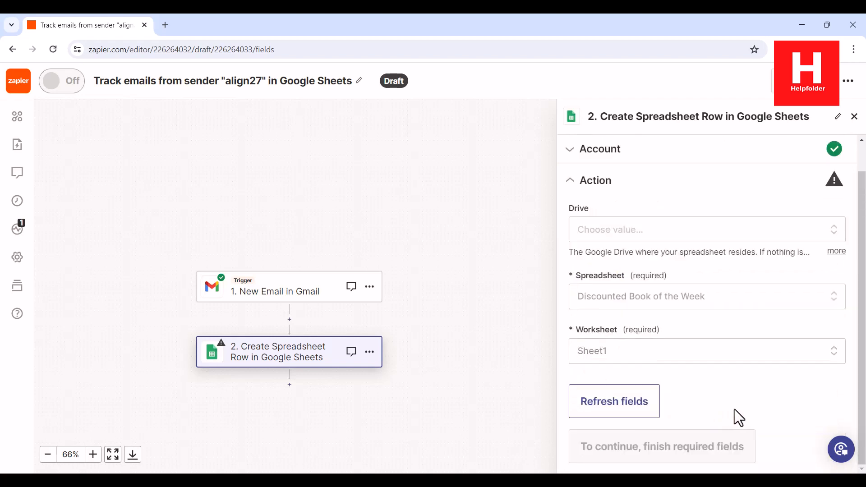
scroll(643, 392, down, 2)
scroll(783, 377, up, 1)
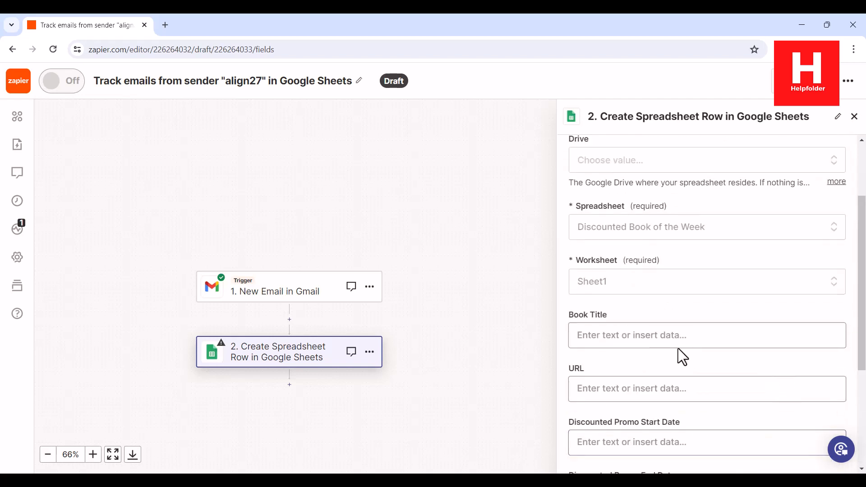
scroll(709, 332, down, 4)
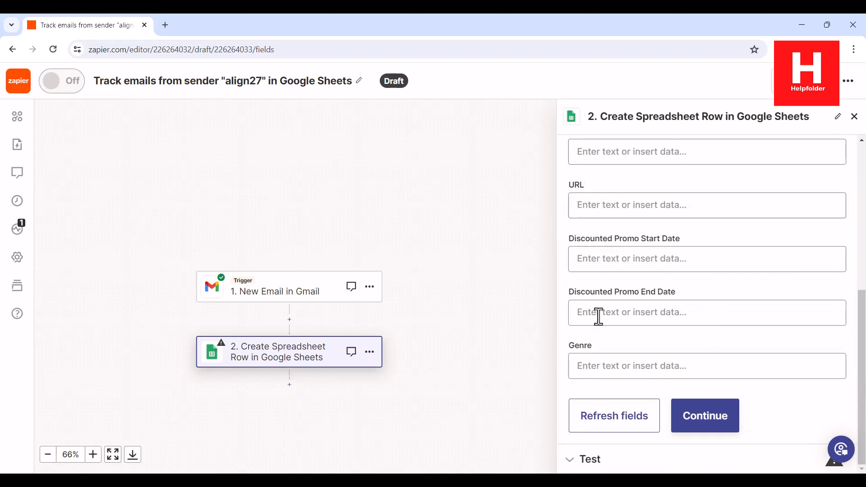
click(608, 412)
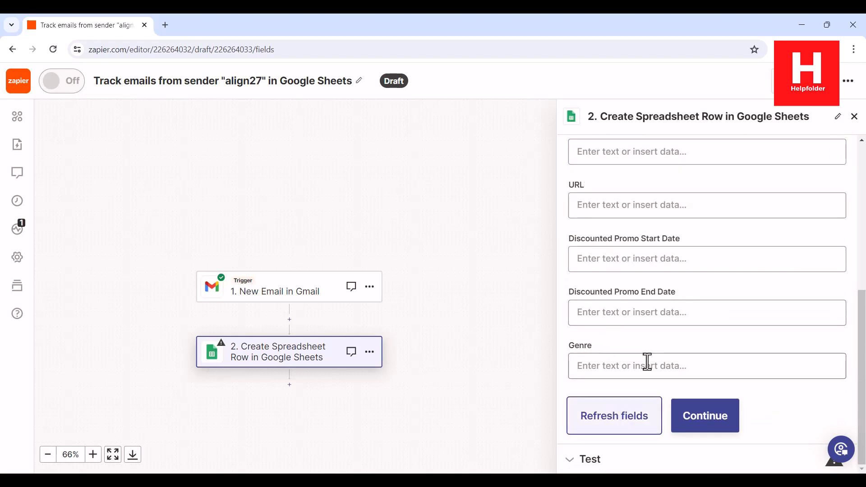
scroll(667, 343, up, 4)
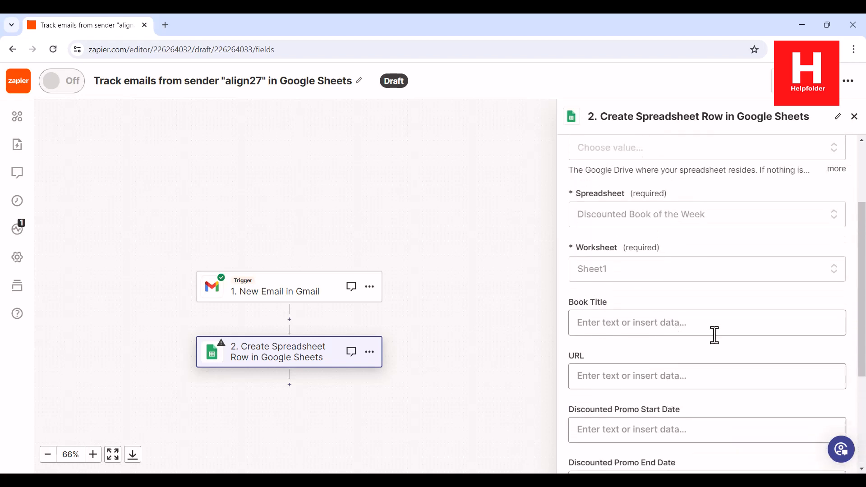
- Check the Worksheet field's custom Gmail data options and go back to its list of worksheets
click(825, 270)
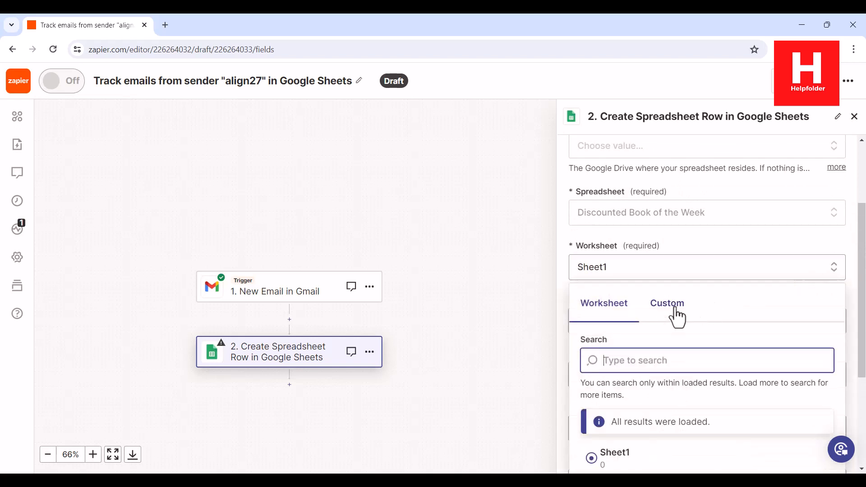
click(749, 315)
scroll(791, 305, down, 3)
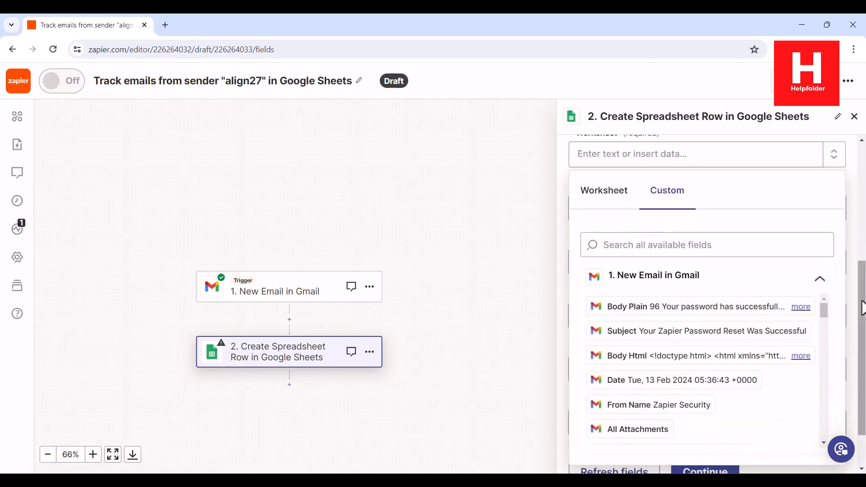
scroll(863, 307, down, 1)
scroll(786, 284, up, 5)
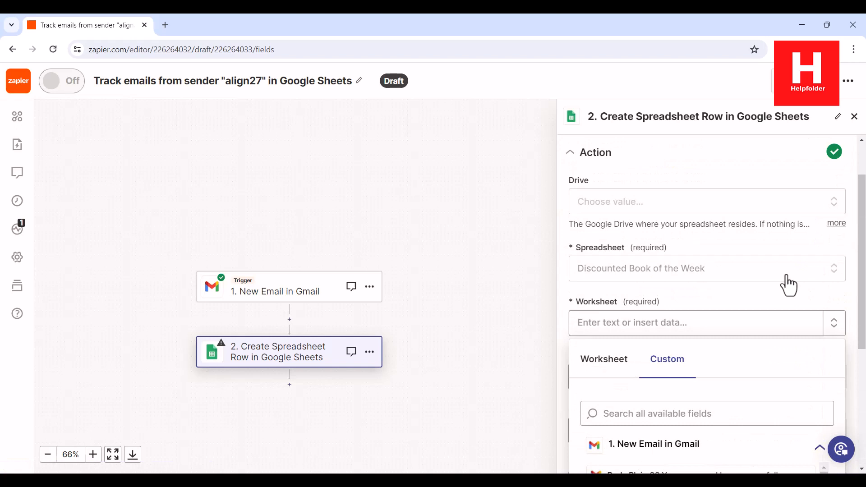
click(618, 363)
scroll(830, 336, down, 4)
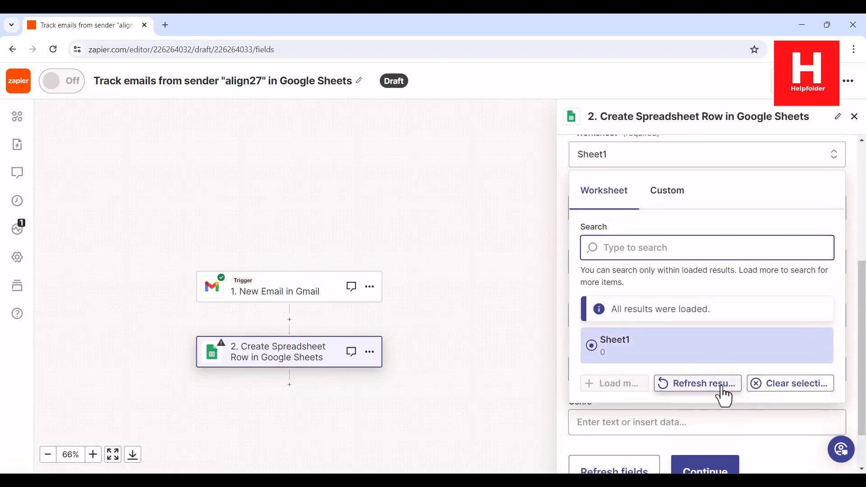
- Clear the Sheet1 worksheet selection and change the Spreadsheet to Employee
click(779, 385)
scroll(672, 273, up, 5)
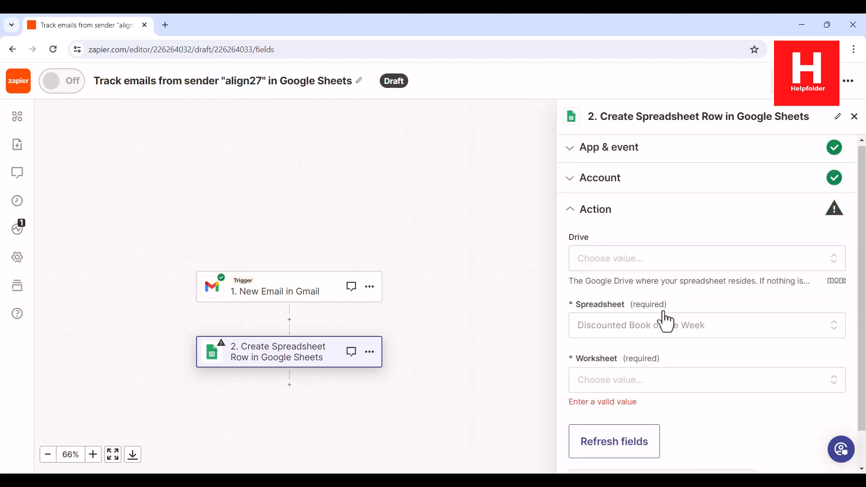
click(700, 334)
scroll(722, 385, down, 4)
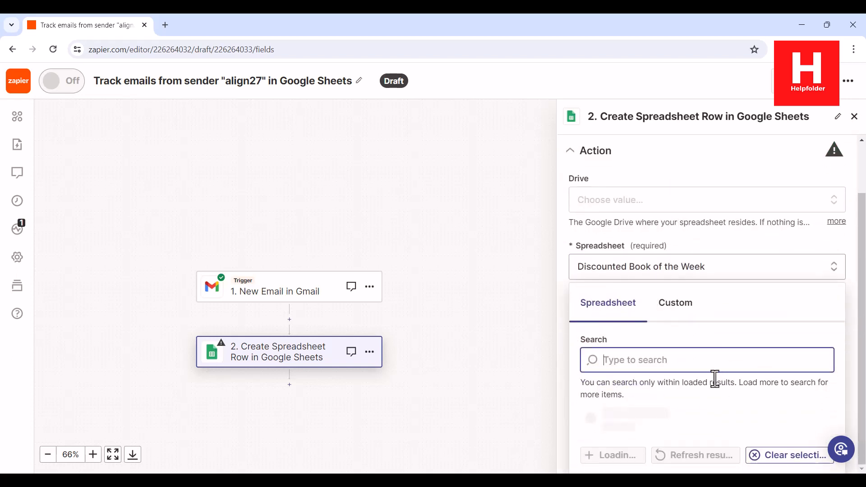
scroll(672, 359, down, 2)
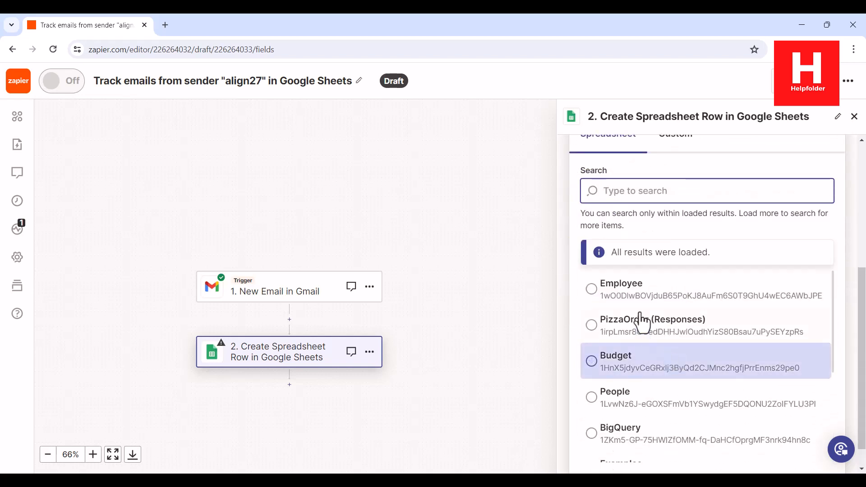
click(684, 307)
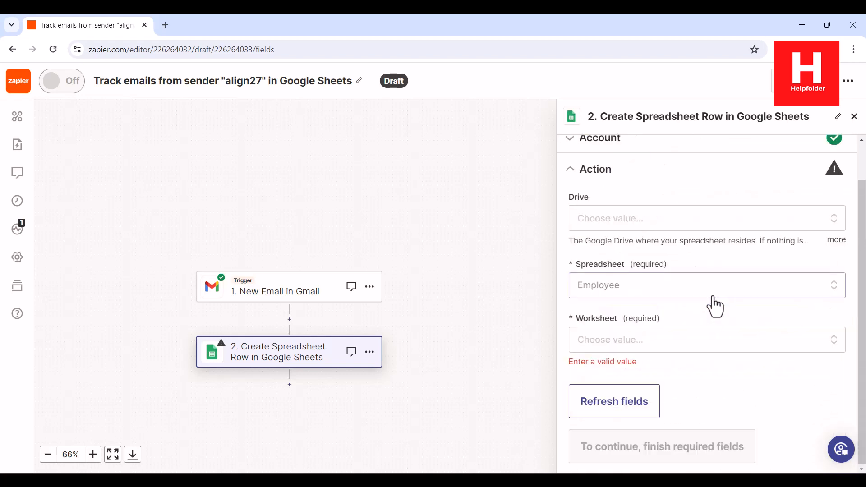
- Set the Worksheet to empl and review its column fields from employee name to __PowerAppsId__
click(662, 343)
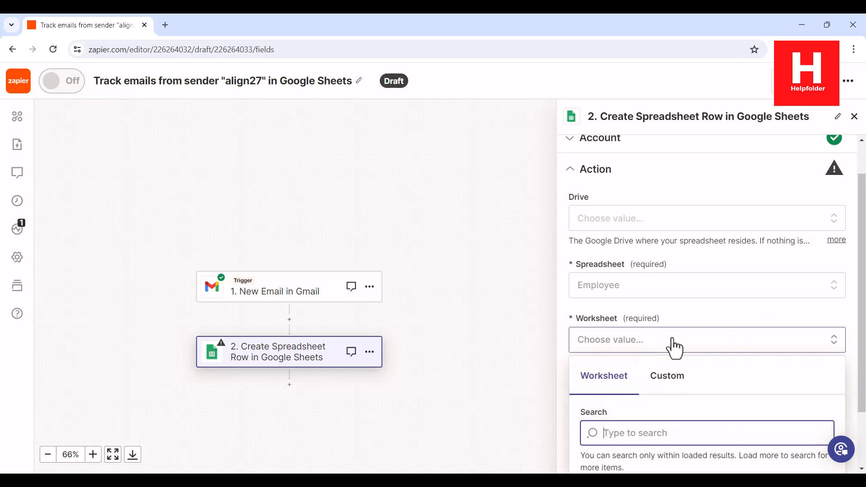
scroll(660, 388, down, 3)
click(607, 419)
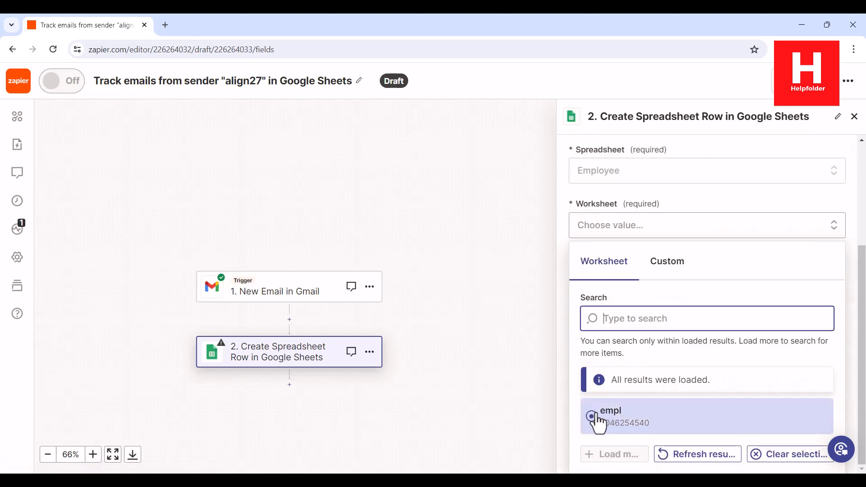
scroll(718, 366, down, 3)
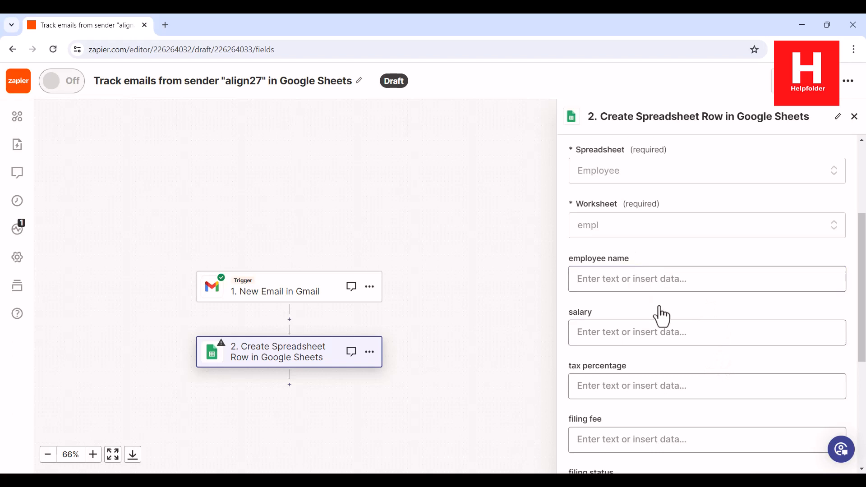
scroll(659, 295, down, 5)
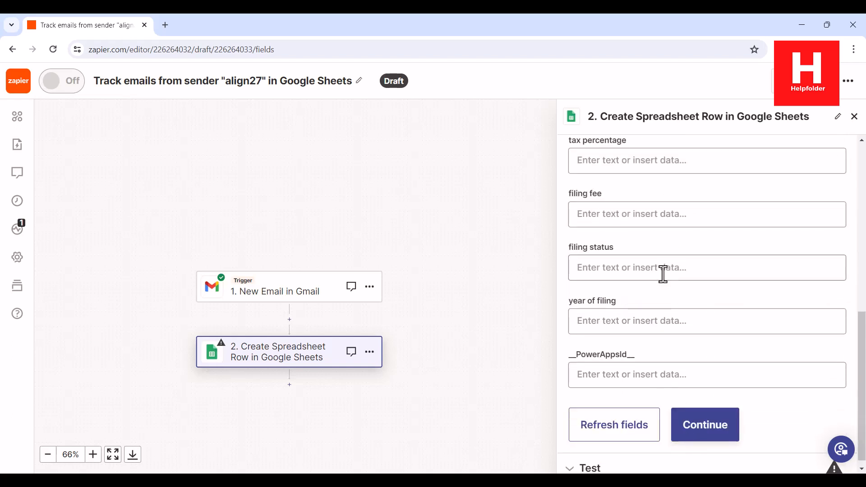
scroll(661, 273, up, 4)
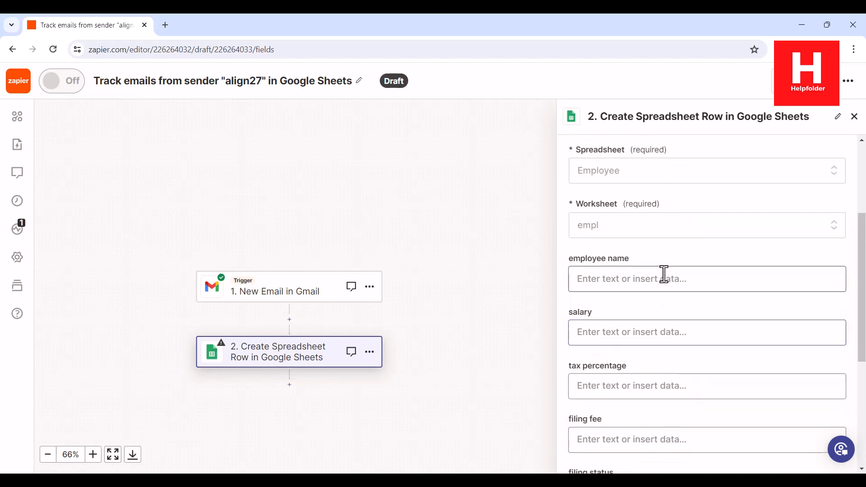
scroll(683, 286, down, 5)
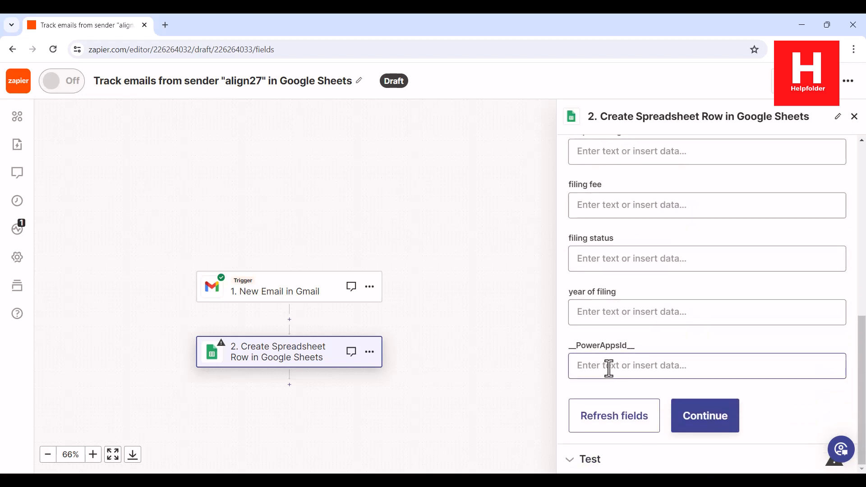
scroll(660, 345, up, 8)
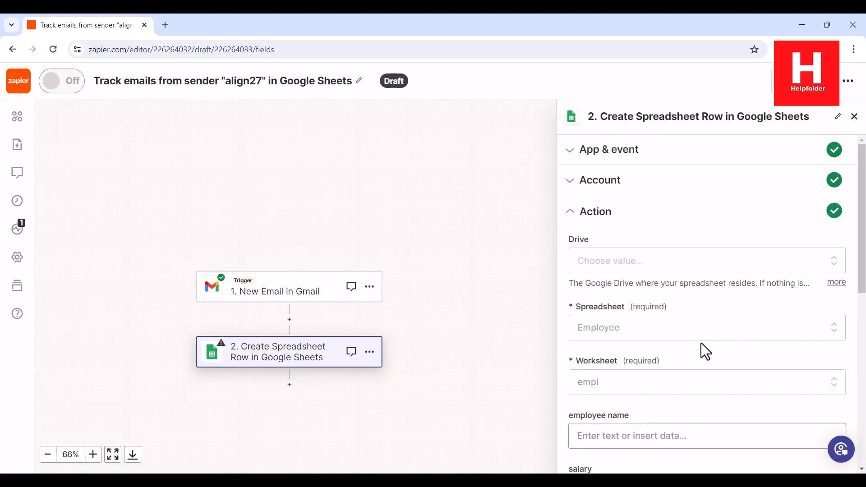
- Open a Google Sheets spreadsheet in a new browser tab by searching for google sheets, and return to the Zap editor
click(166, 26)
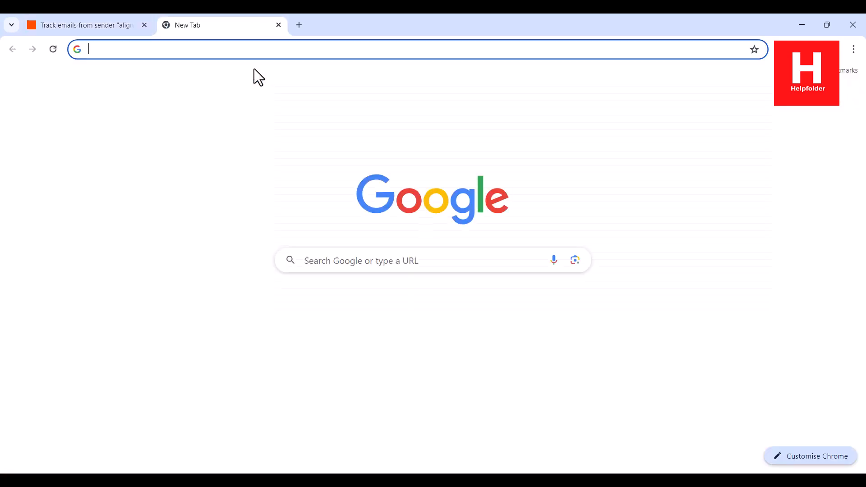
text(googlee)
key(BackSpace)
text(she)
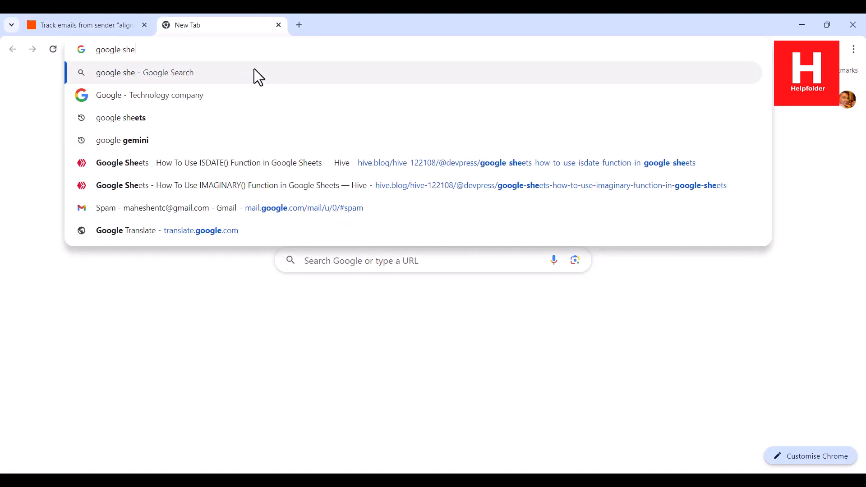
text(ets)
key(Return)
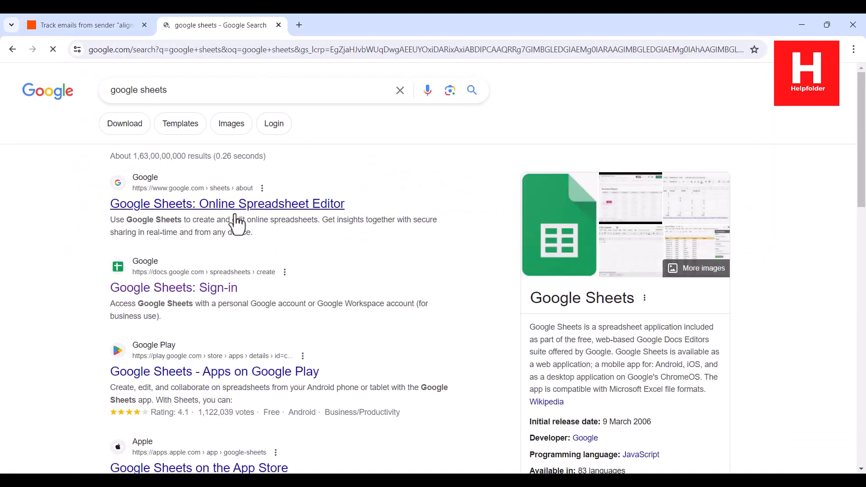
click(114, 25)
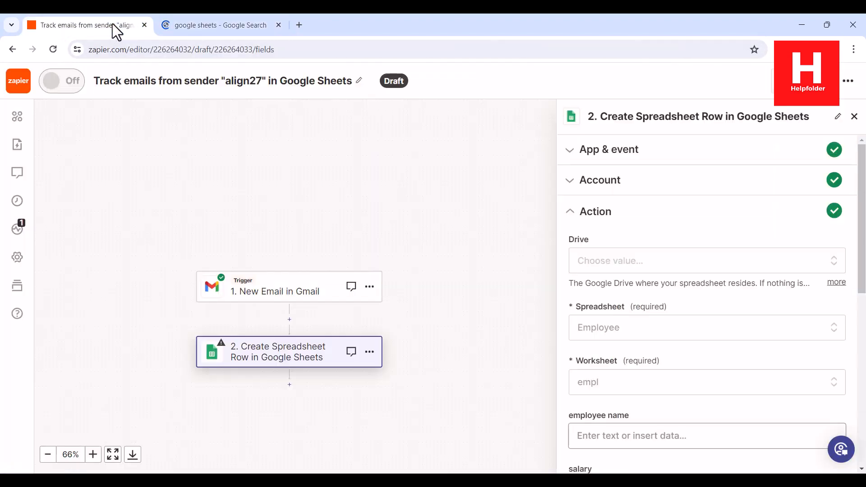
- Examine the Spreadsheet field's custom Gmail data options and go back to its list of spreadsheets
click(684, 334)
scroll(803, 348, down, 2)
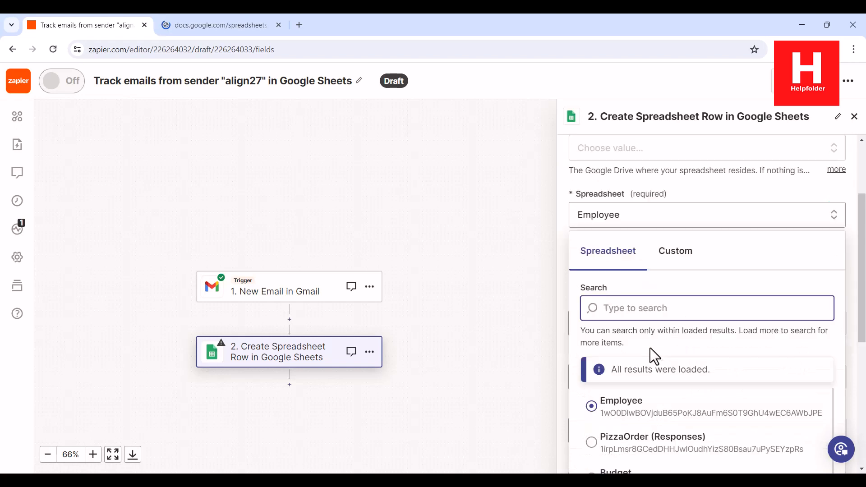
click(676, 252)
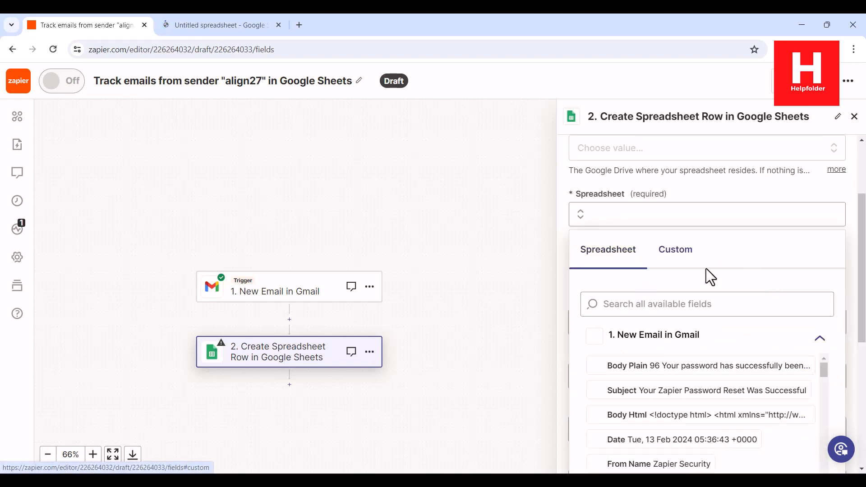
scroll(842, 306, down, 2)
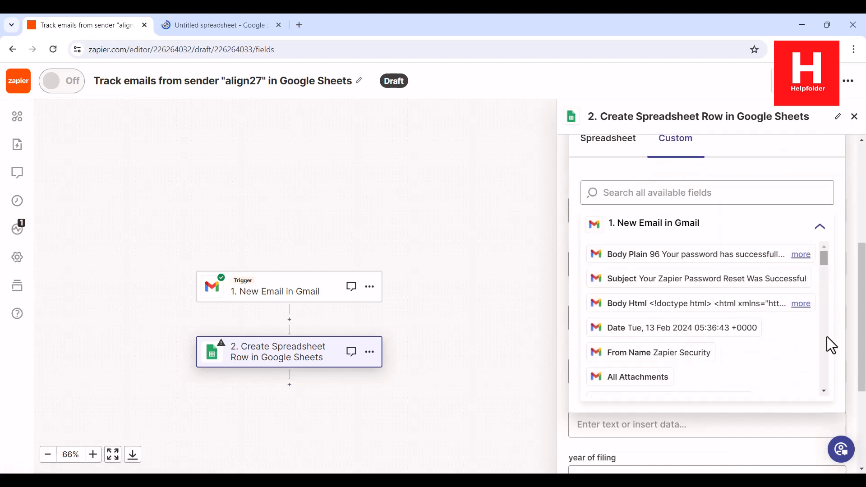
scroll(829, 370, down, 10)
scroll(832, 385, up, 5)
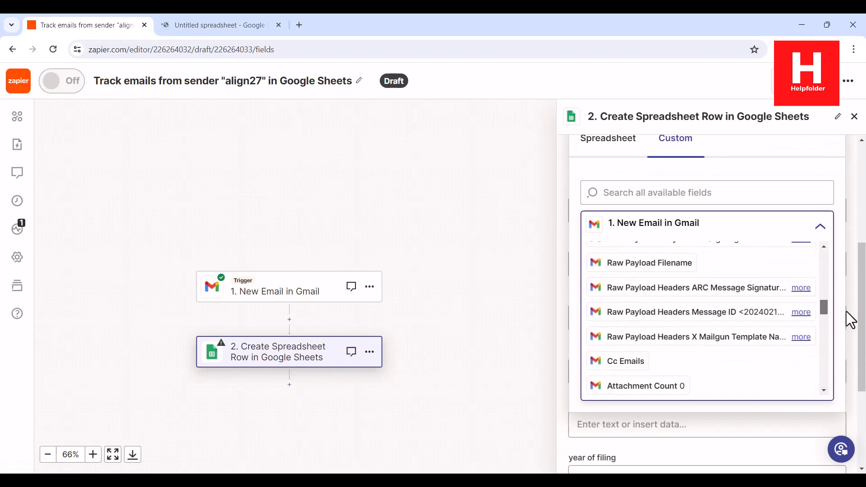
scroll(847, 311, up, 5)
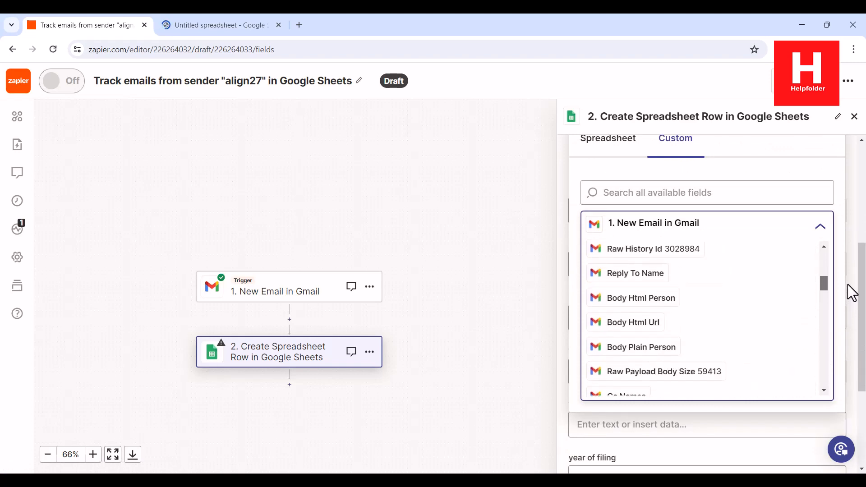
scroll(852, 284, up, 2)
scroll(829, 315, up, 5)
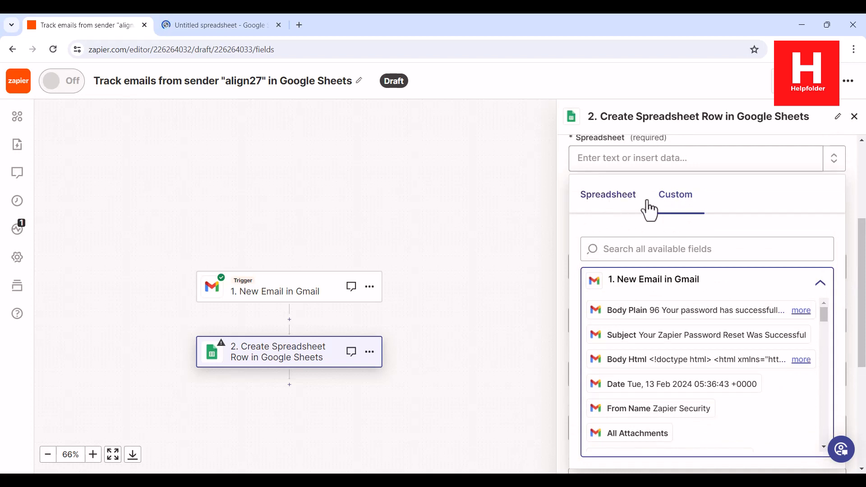
click(620, 206)
- Switch to the untitled Google Sheets spreadsheet and rename it zapier
click(216, 27)
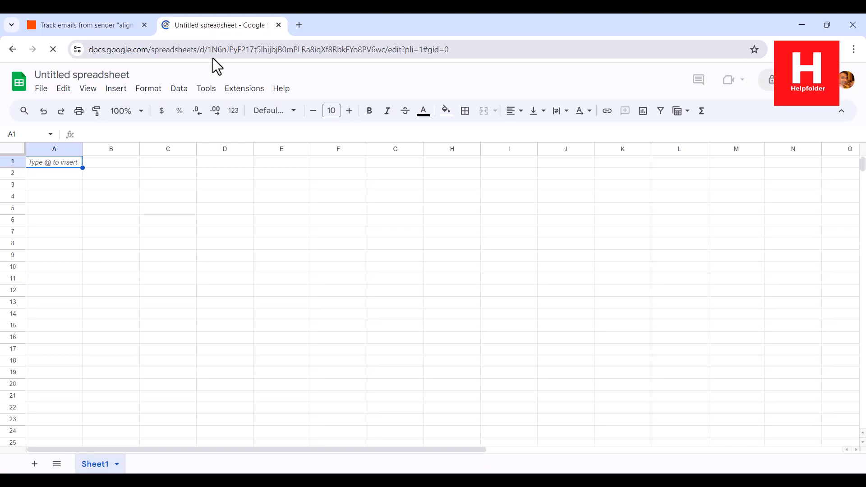
click(133, 76)
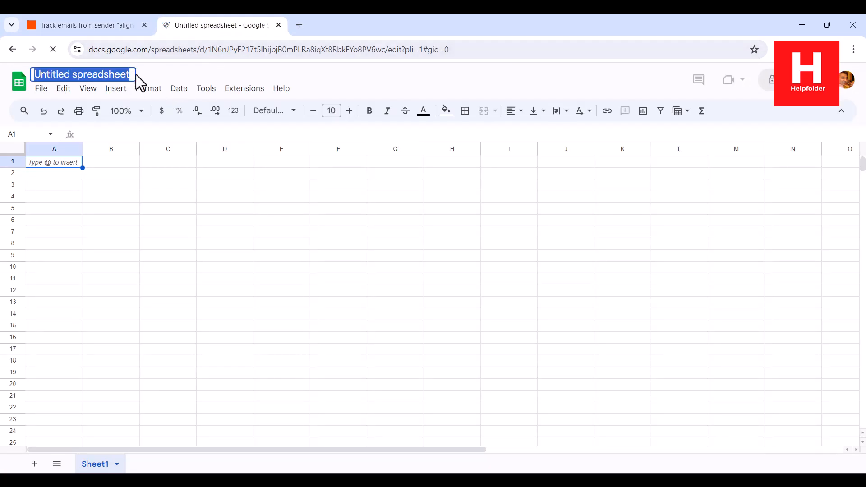
text(zapier)
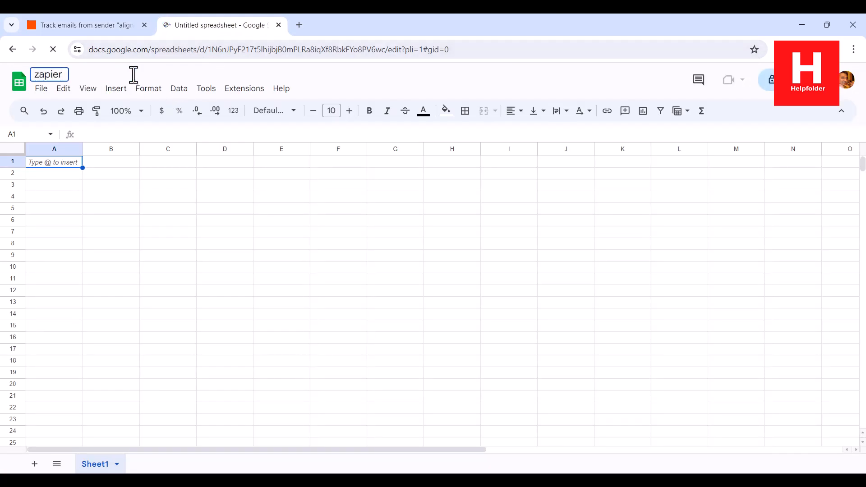
key(Return)
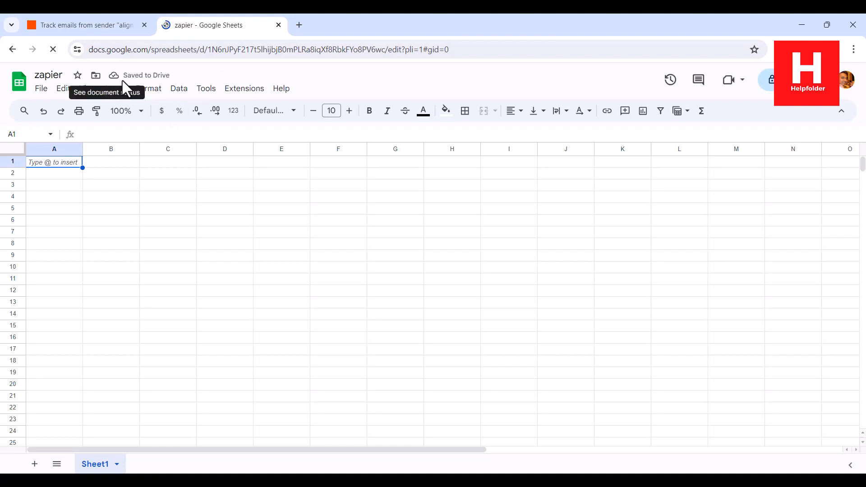
- Return to the Zap editor, refresh the Spreadsheet results and choose the zapier spreadsheet
click(106, 32)
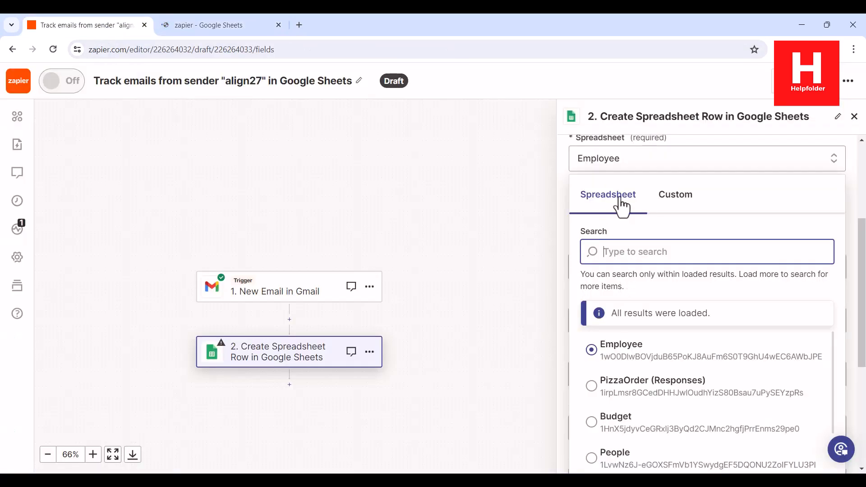
scroll(775, 333, down, 3)
scroll(791, 314, down, 5)
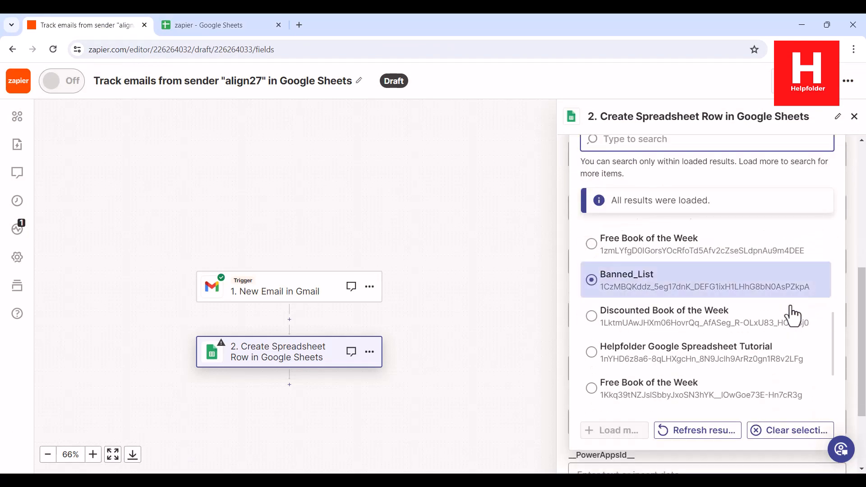
scroll(790, 305, down, 4)
click(711, 403)
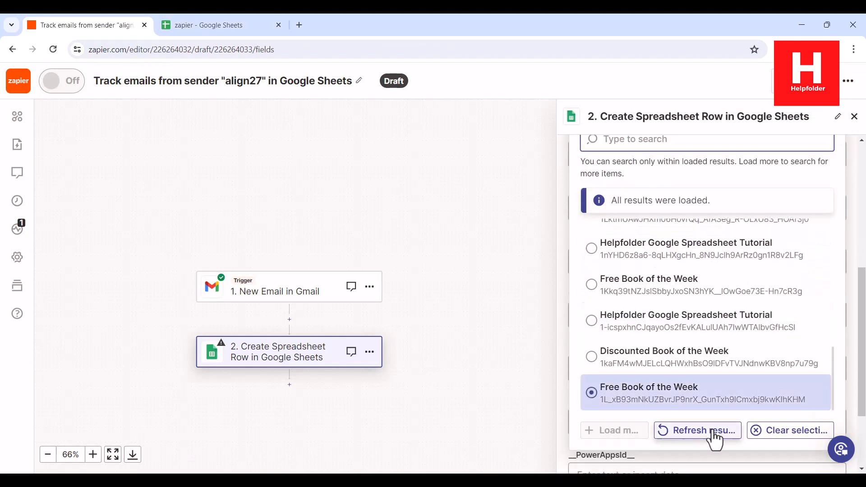
click(713, 433)
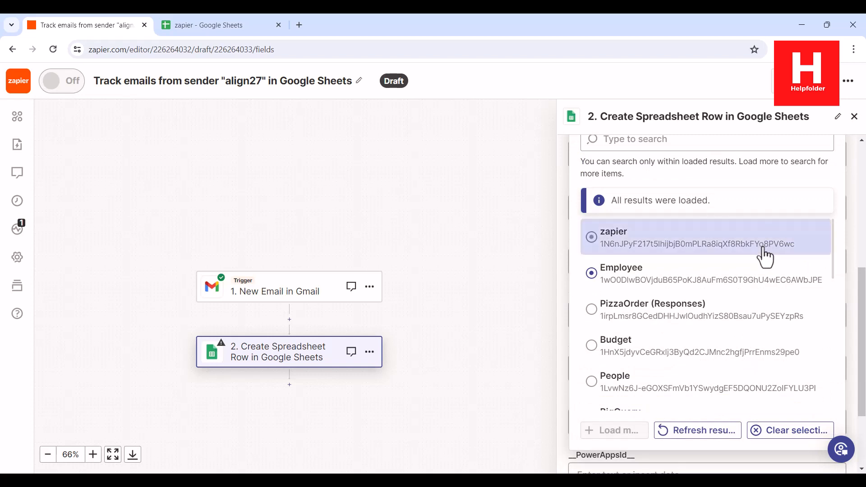
click(610, 251)
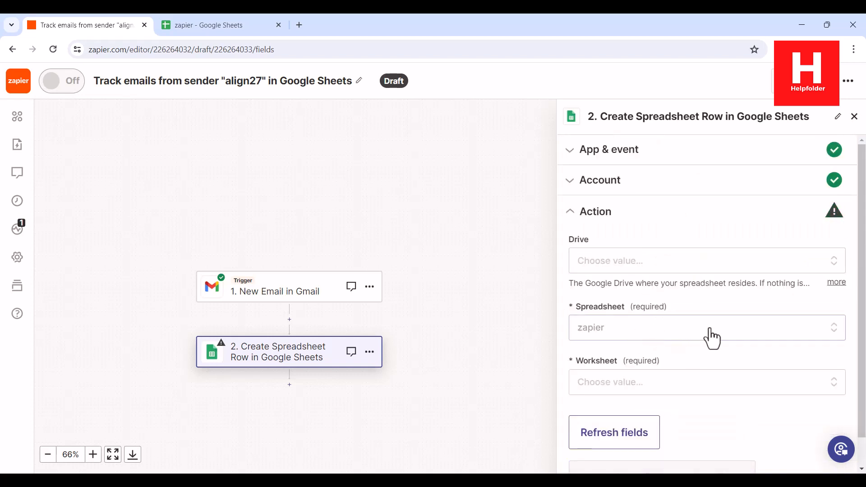
click(712, 338)
scroll(713, 369, down, 1)
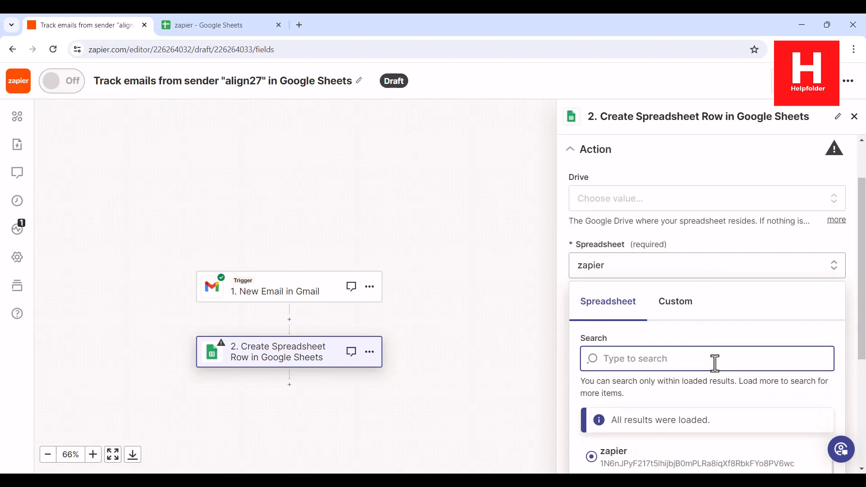
scroll(714, 363, down, 1)
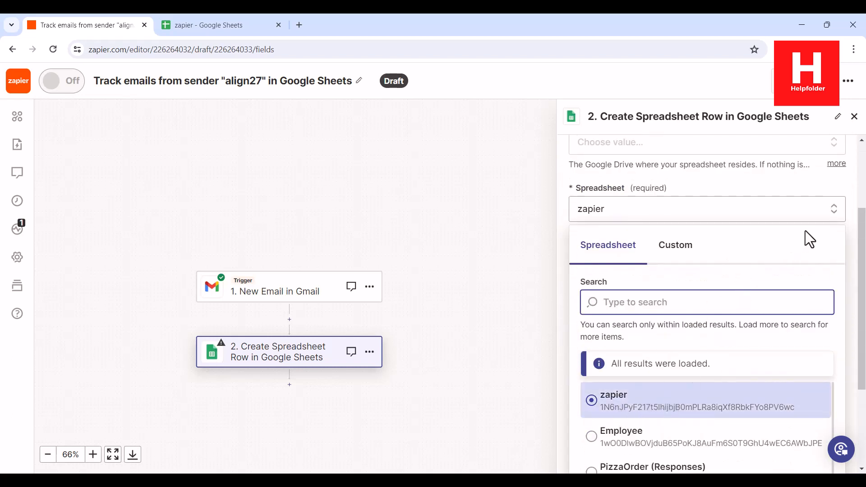
click(787, 217)
click(787, 221)
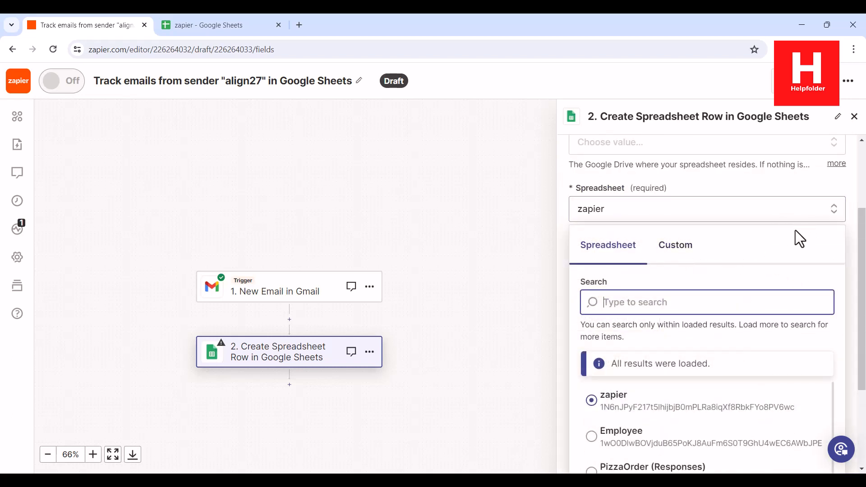
click(672, 202)
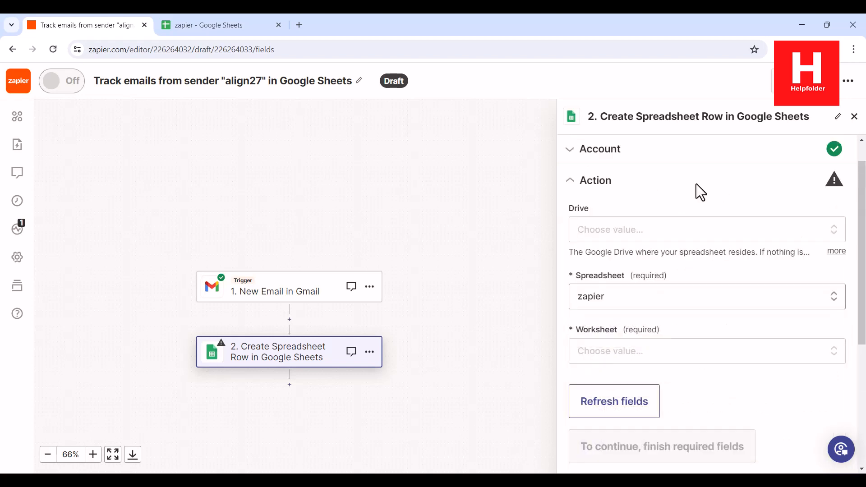
- Set the Worksheet of the Create Spreadsheet Row action to Sheet1
click(590, 272)
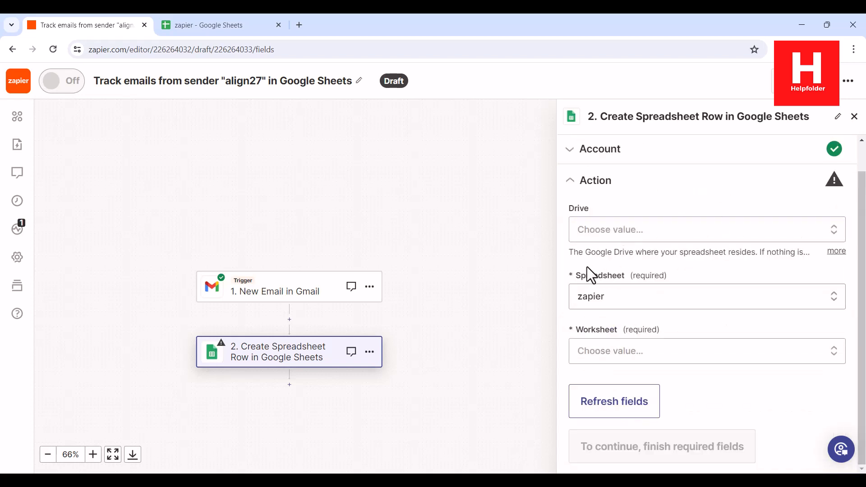
click(679, 359)
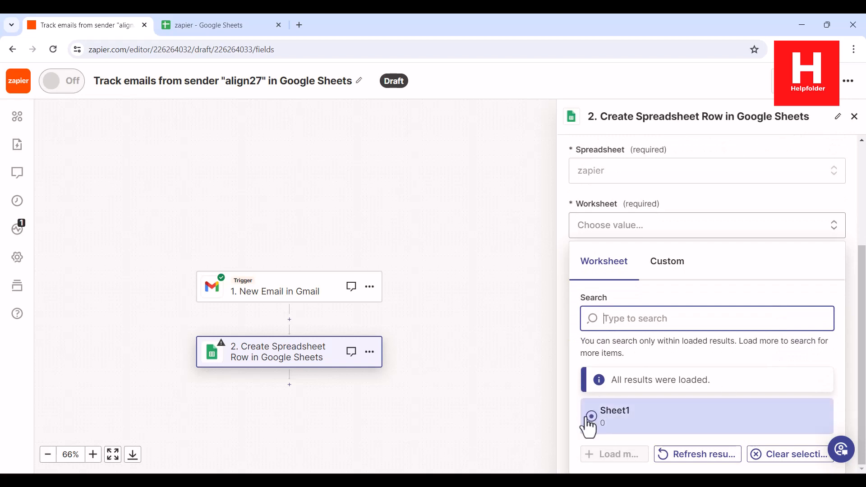
click(588, 419)
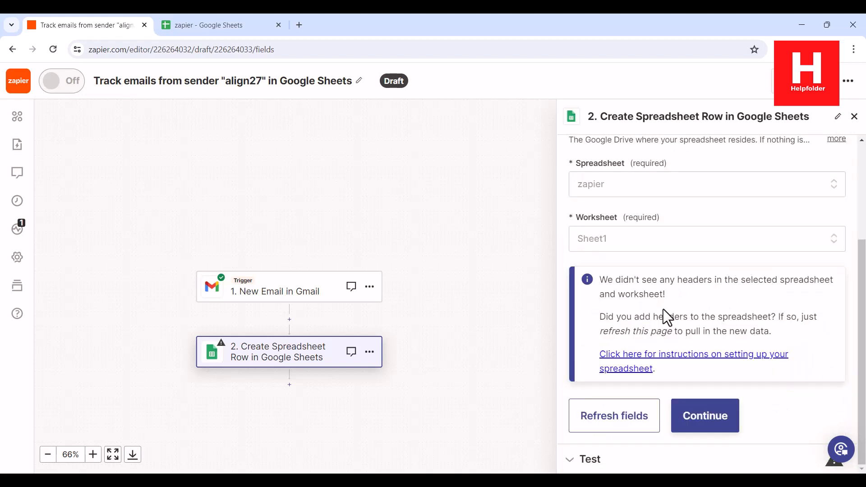
- Enter the headers email in A1 and body in B1 of the zapier spreadsheet, and refresh the action's fields in the Zap editor
click(212, 23)
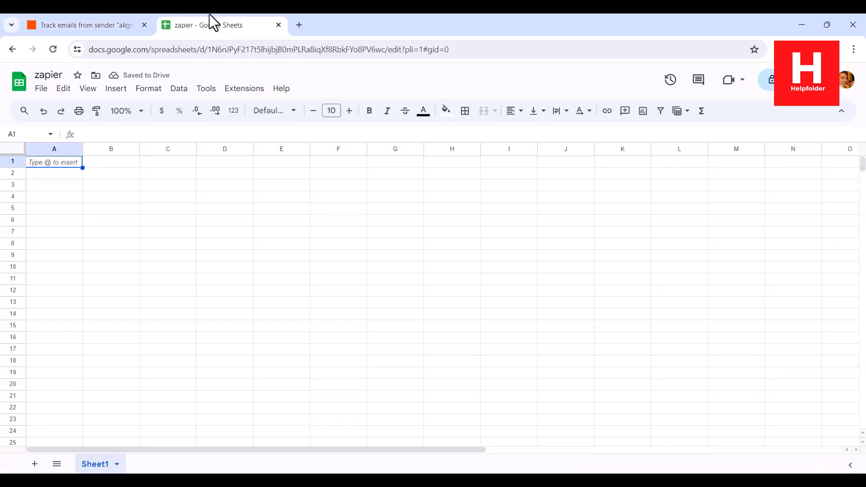
double_click(67, 163)
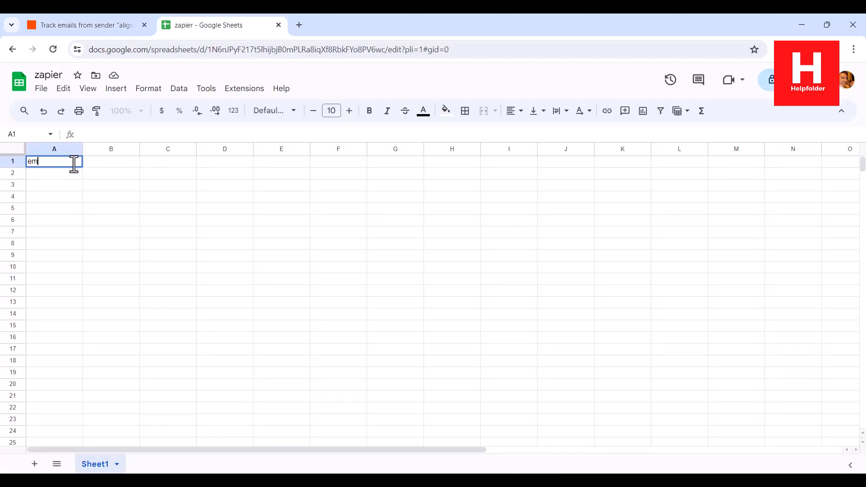
key(Tab)
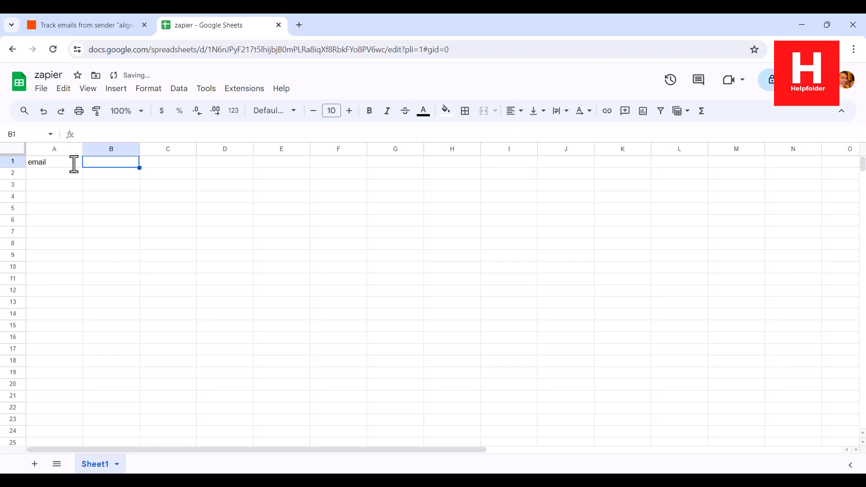
text(body)
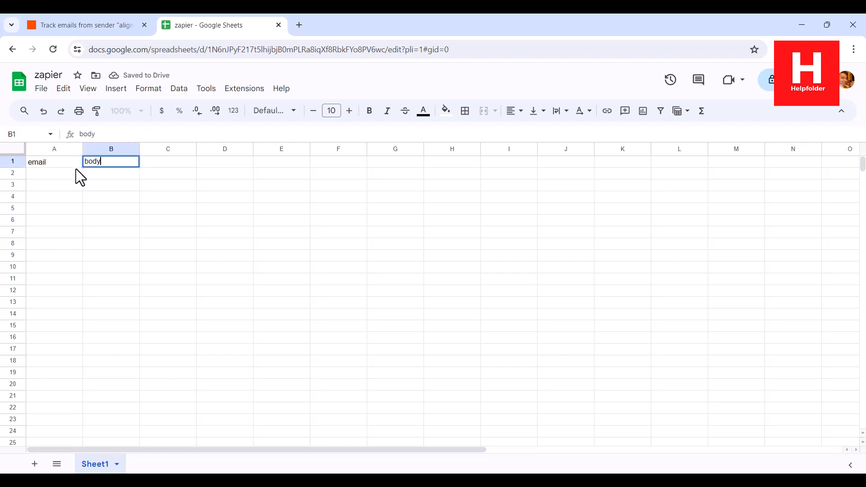
key(Return)
click(108, 33)
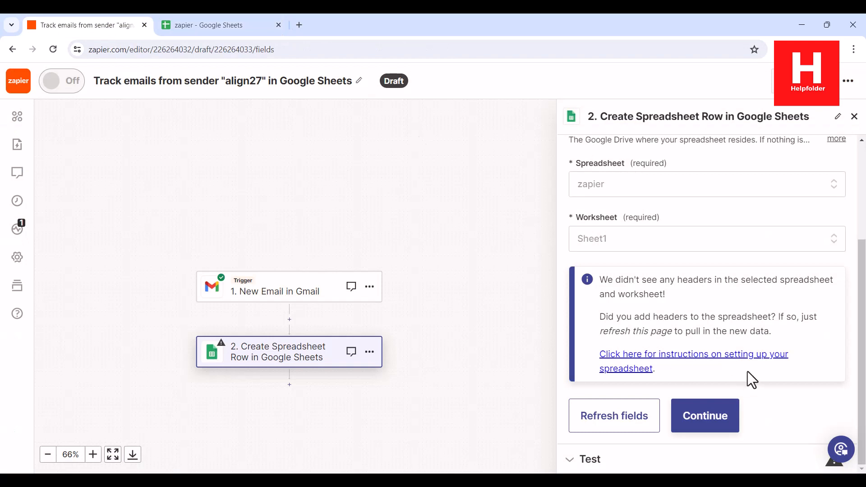
click(636, 417)
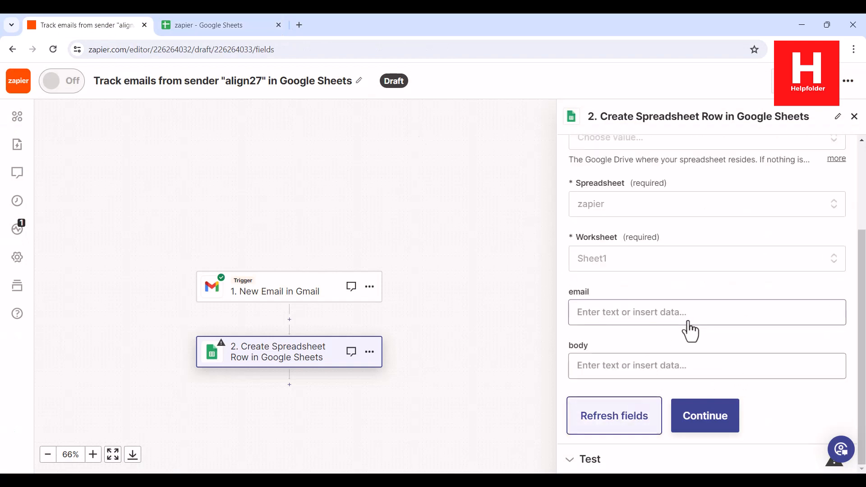
click(670, 315)
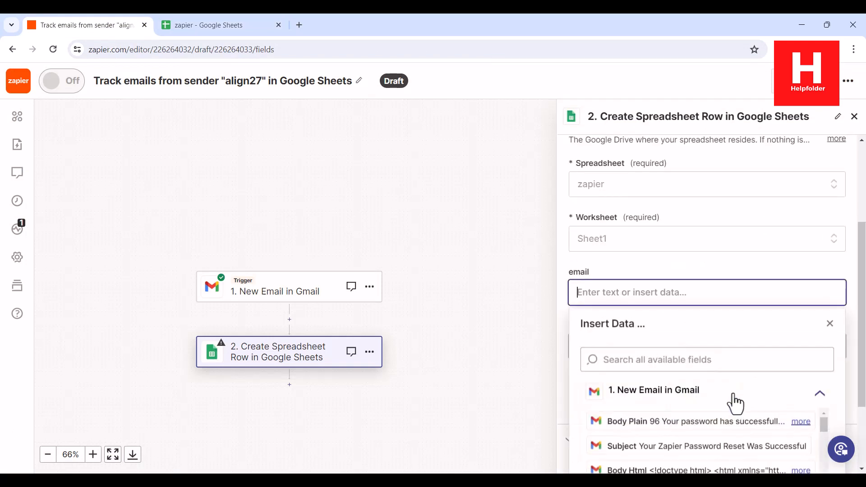
click(636, 399)
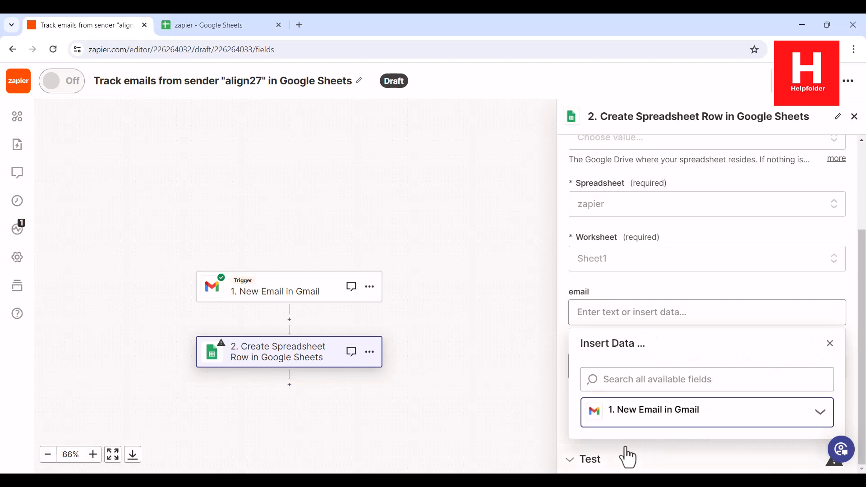
click(618, 414)
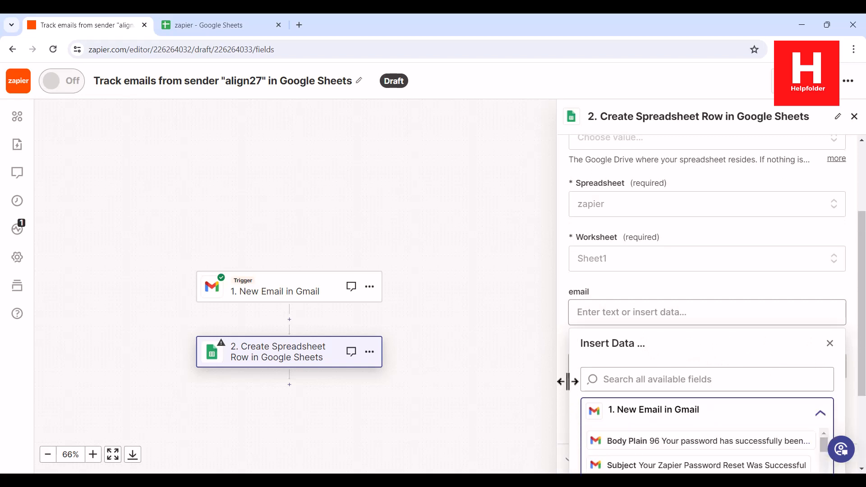
click(563, 355)
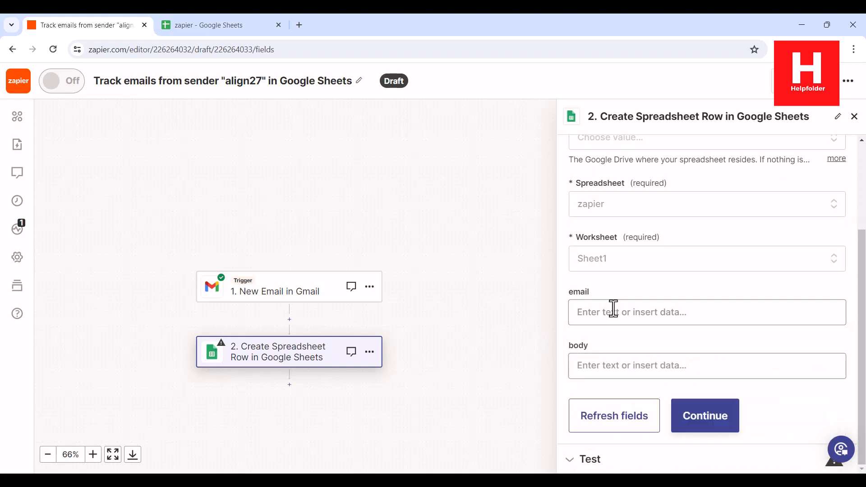
- Insert the Subject value from the New Email in Gmail trigger into the email field
click(655, 315)
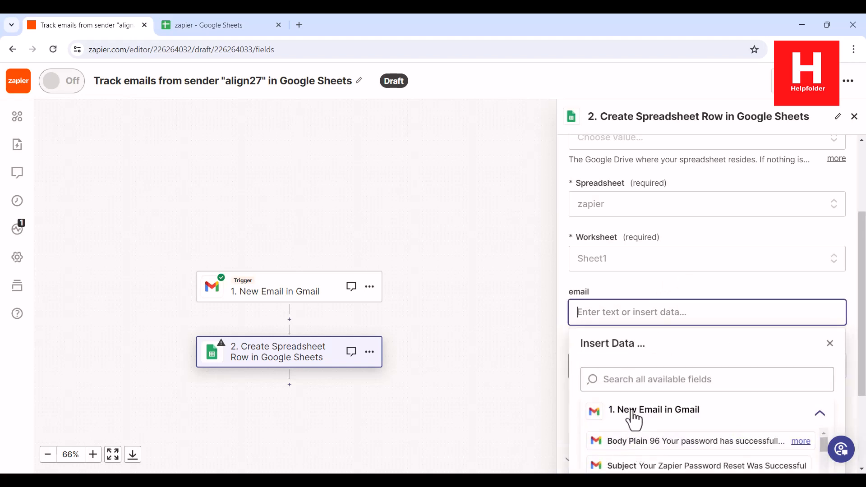
click(705, 411)
click(822, 412)
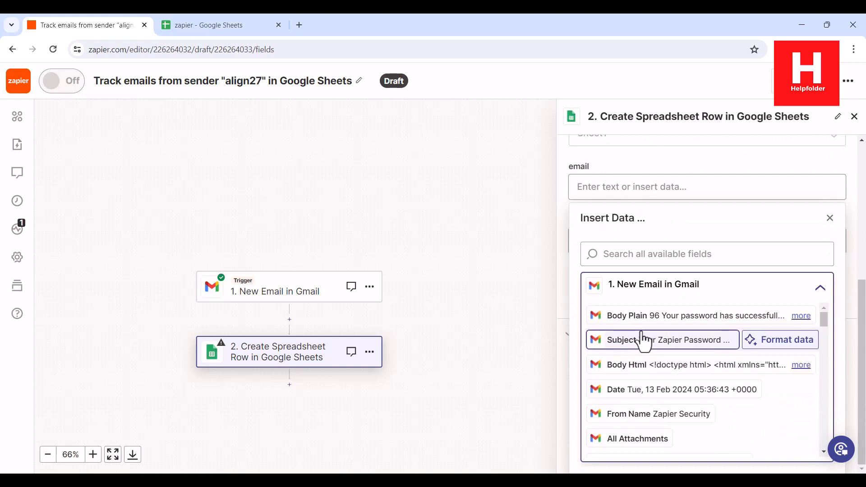
click(663, 340)
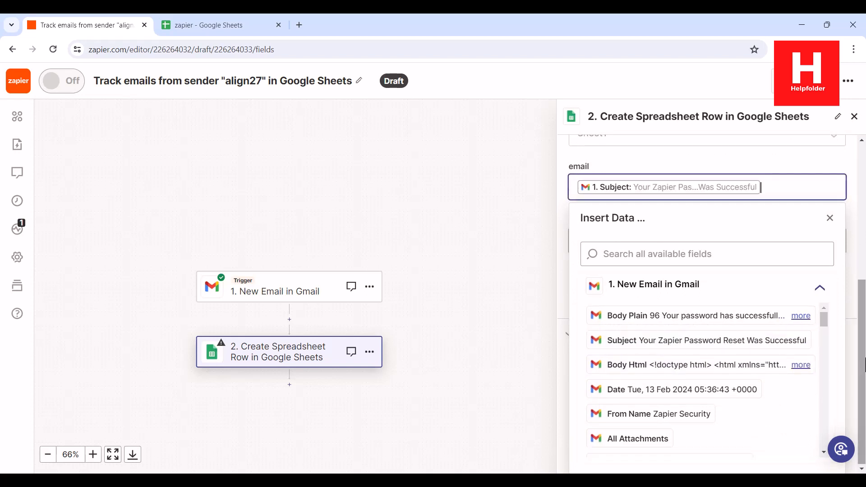
- Insert the Body Html value from the New Email in Gmail trigger into the body field
click(562, 280)
click(608, 360)
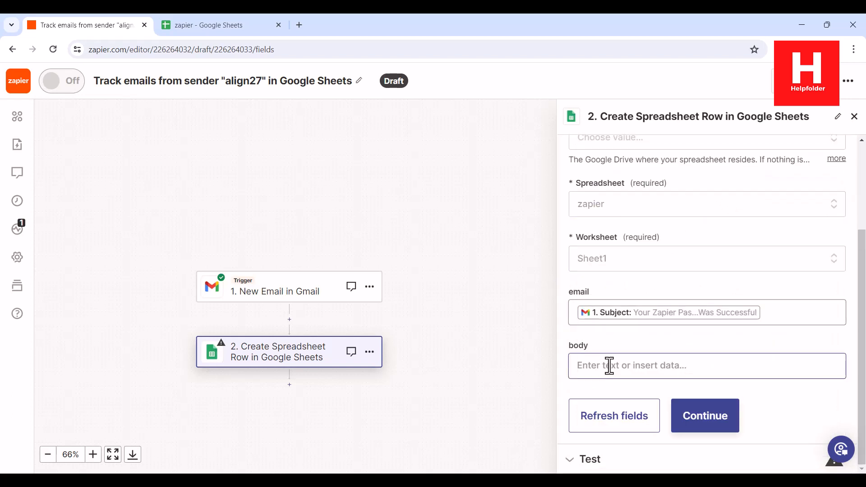
scroll(732, 393, down, 4)
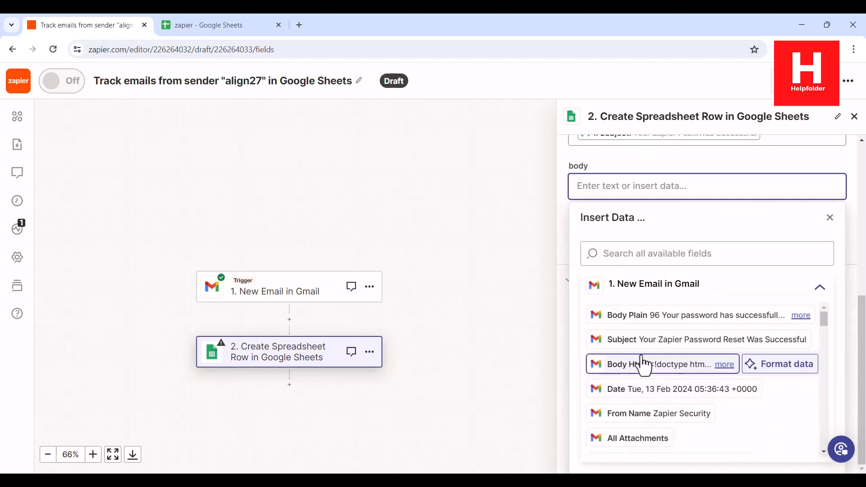
click(674, 372)
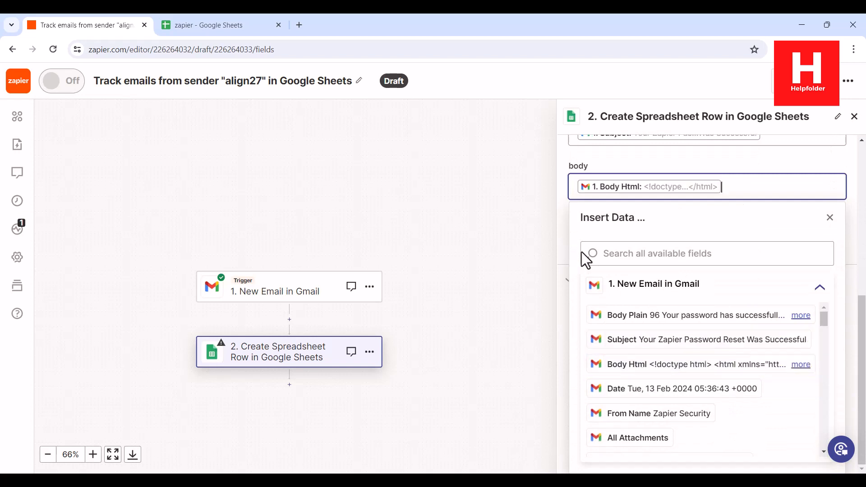
click(565, 228)
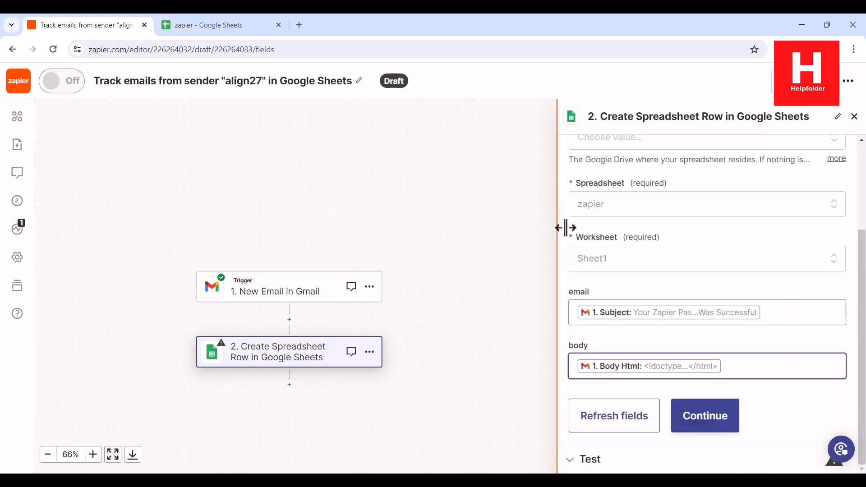
- Continue to the action's test, review the sample row data and run the Create Spreadsheet Row test
click(711, 415)
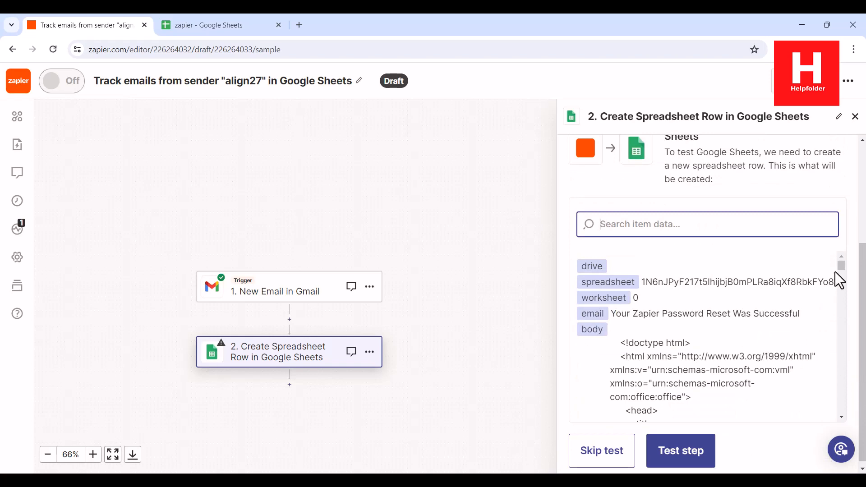
drag(841, 267, 848, 417)
click(679, 449)
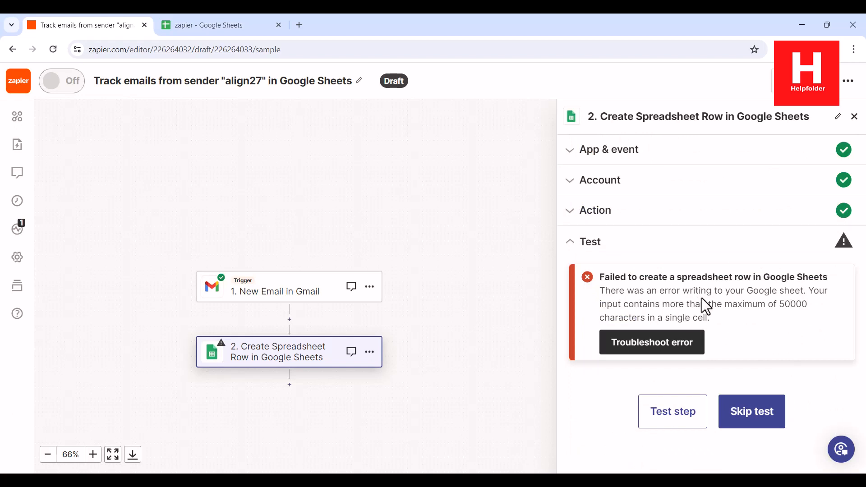
- Read the test's error message, check the zapier spreadsheet for a new row and return to the Zap editor
double_click(793, 303)
click(802, 315)
drag(670, 304, 734, 311)
click(741, 311)
click(210, 22)
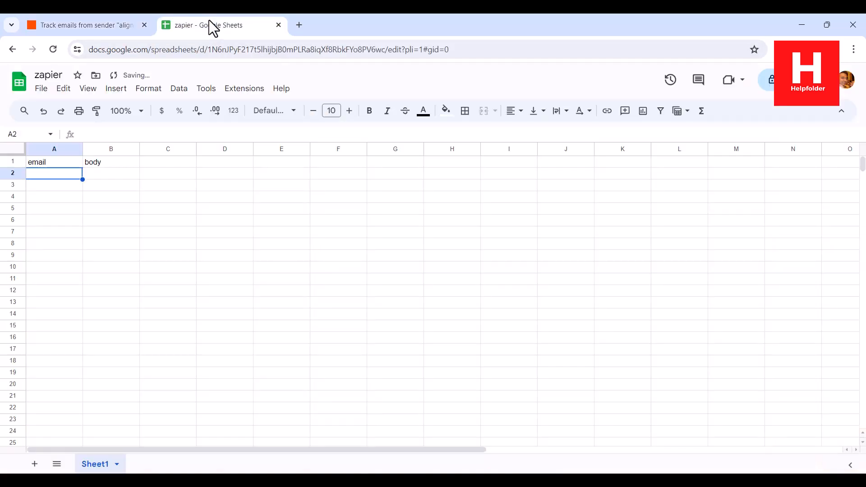
click(113, 27)
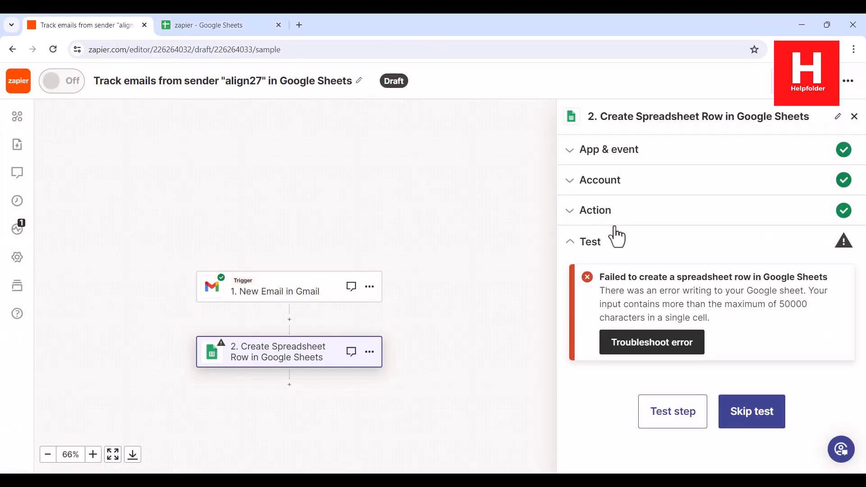
- Reopen the action's fields and replace the body field's value with From Name from the Gmail trigger
click(577, 216)
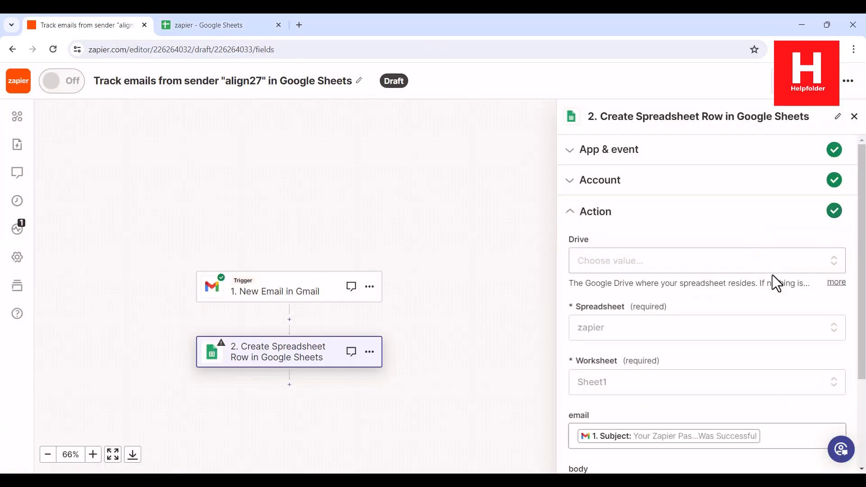
scroll(772, 275, down, 3)
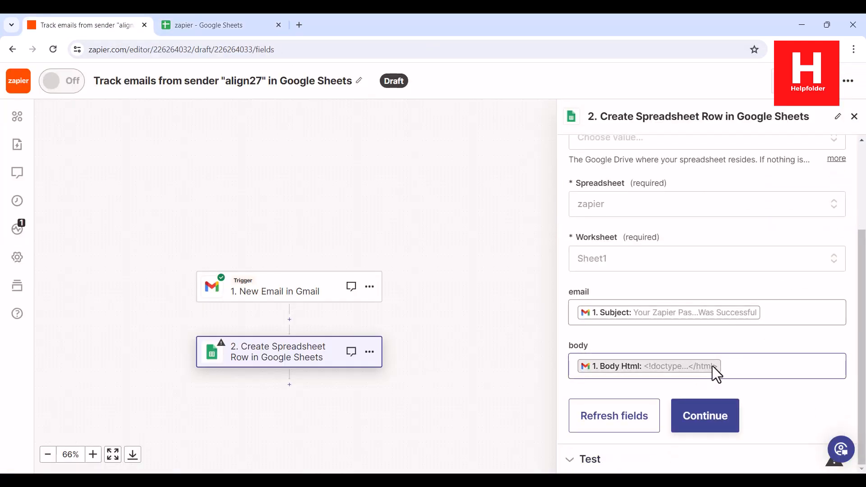
click(609, 364)
scroll(708, 382, down, 4)
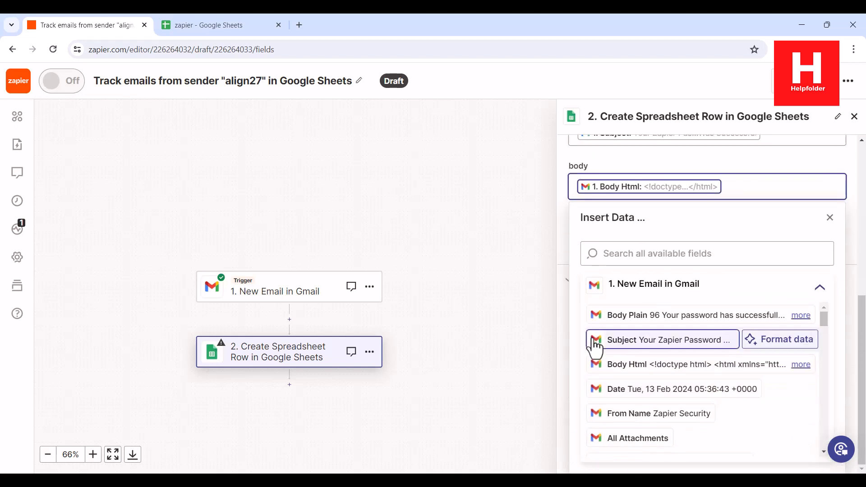
click(636, 422)
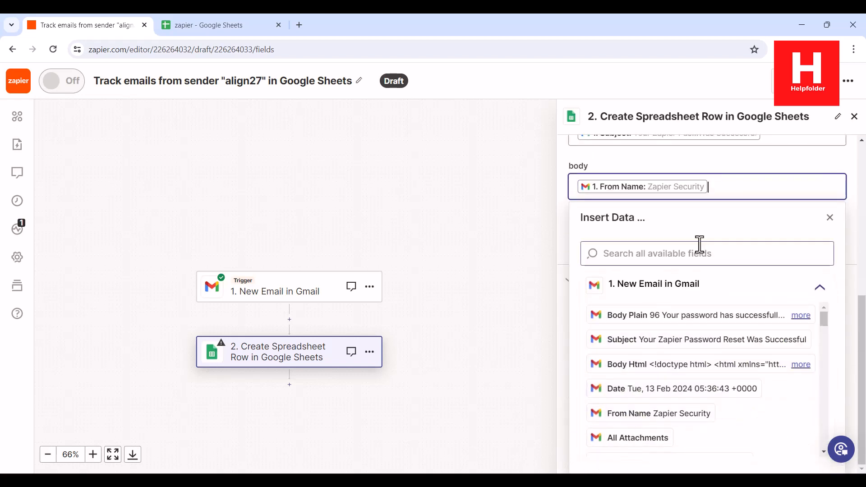
click(569, 234)
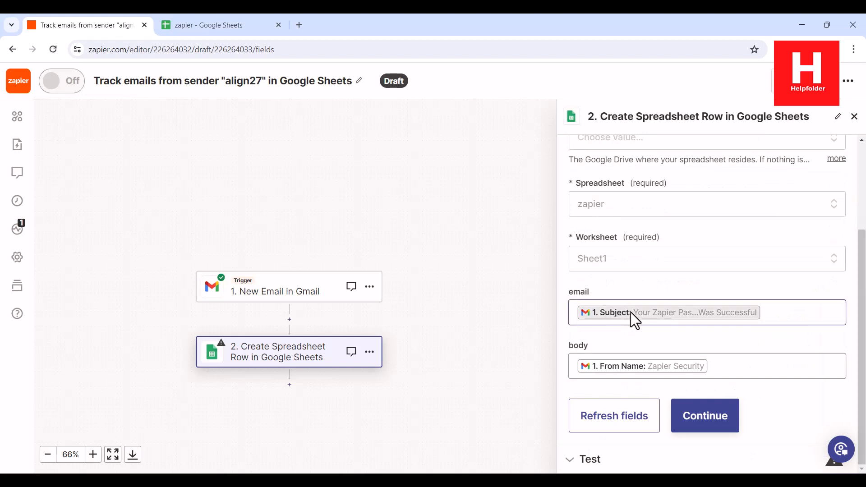
- Rerun the Create Spreadsheet Row test and review the row data sent to Google Sheets
click(714, 419)
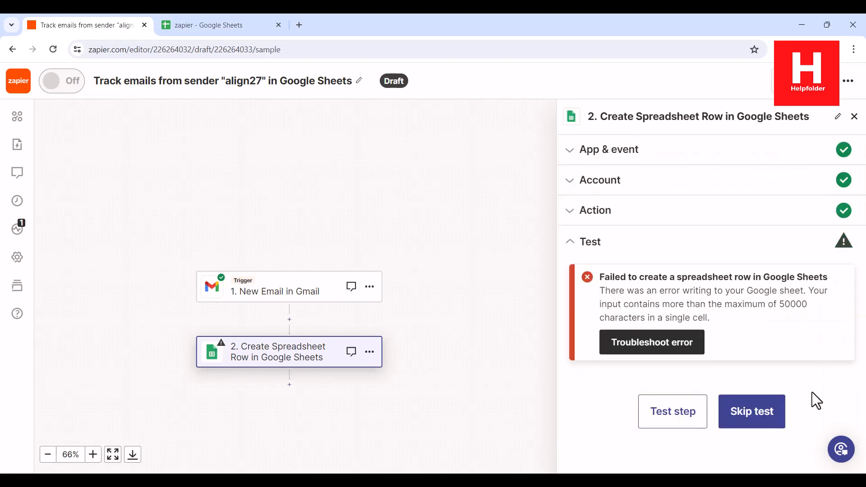
click(776, 408)
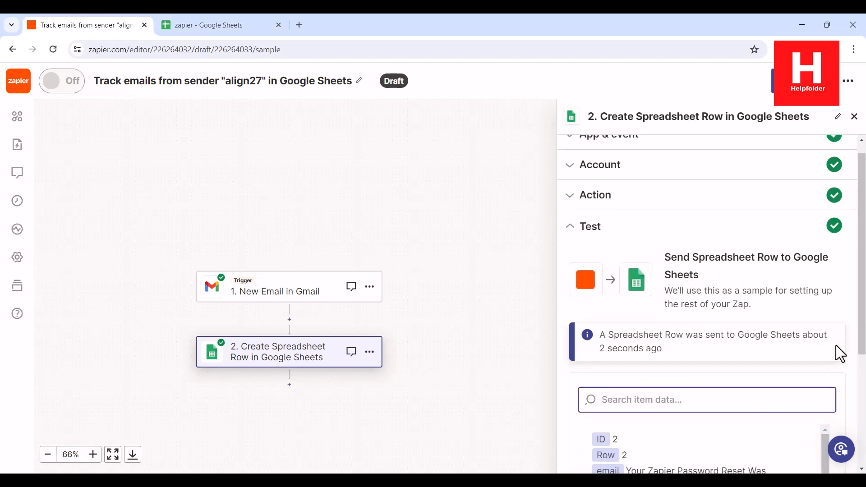
scroll(834, 345, down, 5)
scroll(834, 340, up, 4)
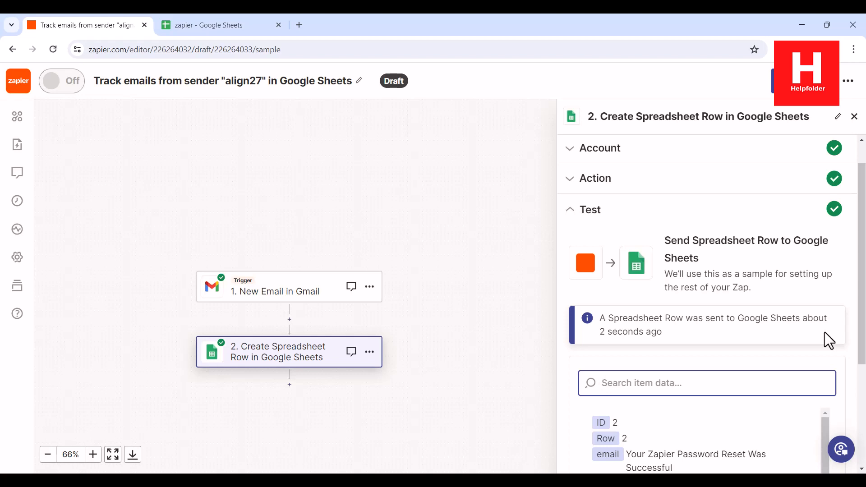
scroll(826, 331, down, 4)
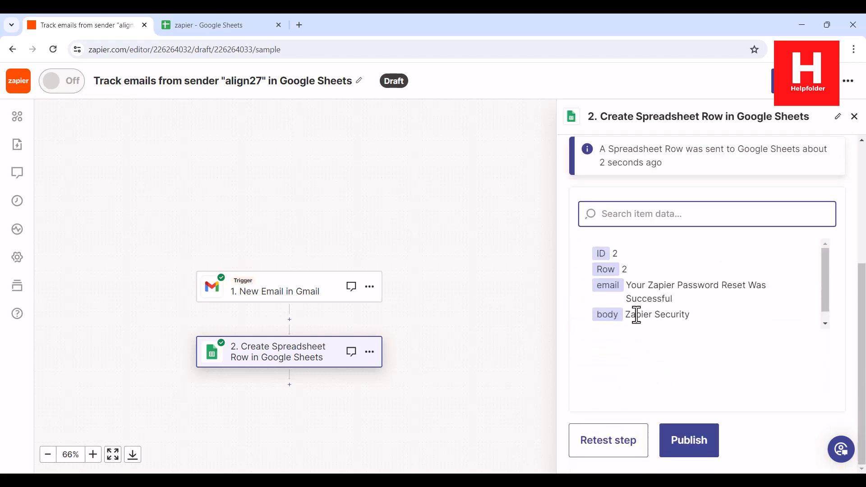
drag(631, 314, 697, 324)
click(697, 324)
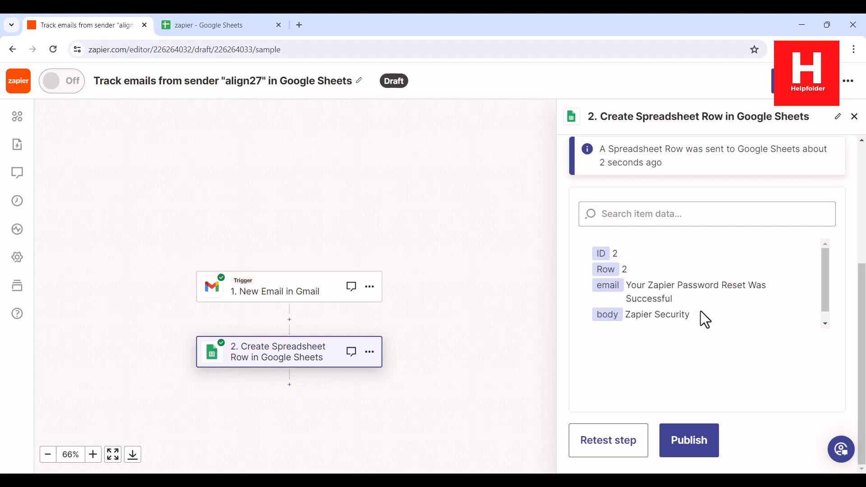
- Publish the Zap and go to the My Zaps list to look for it
click(699, 440)
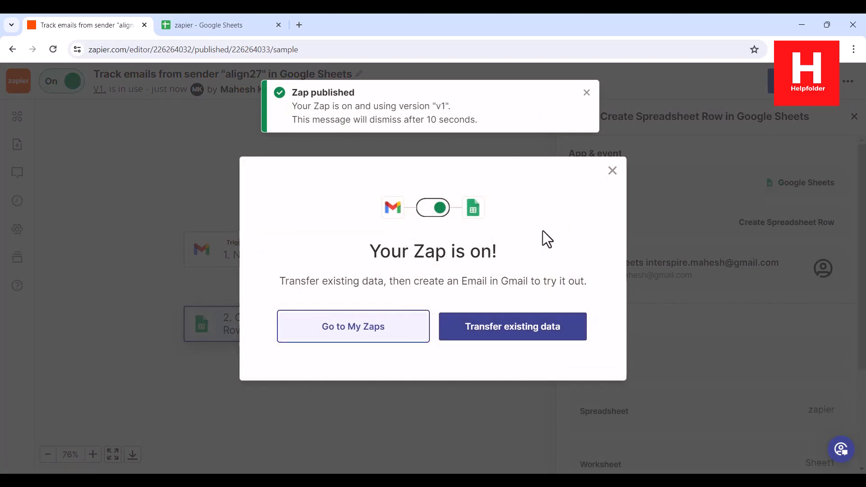
click(356, 329)
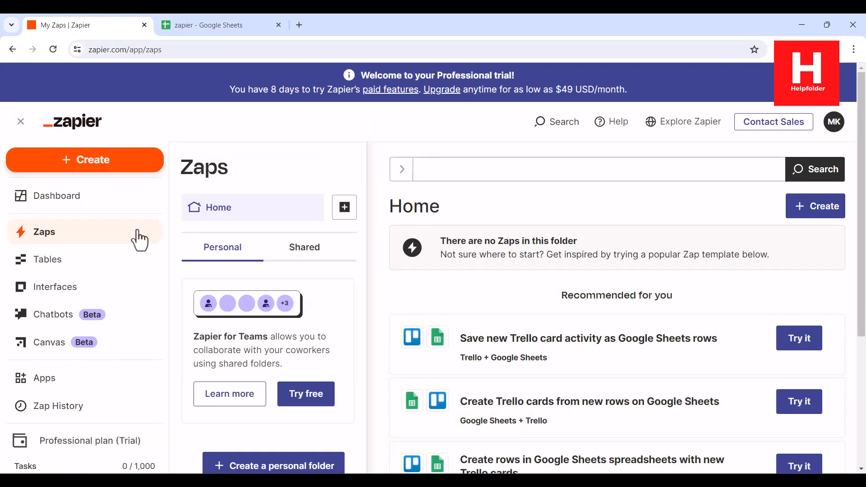
scroll(334, 264, down, 4)
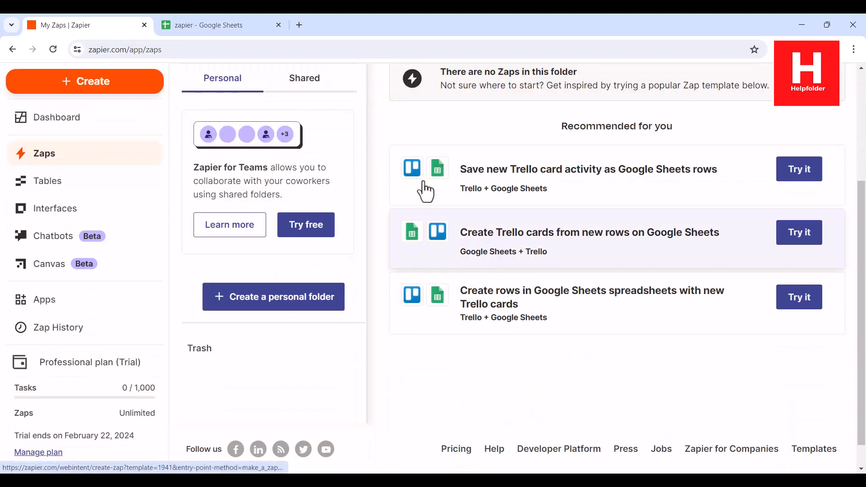
scroll(622, 365, up, 4)
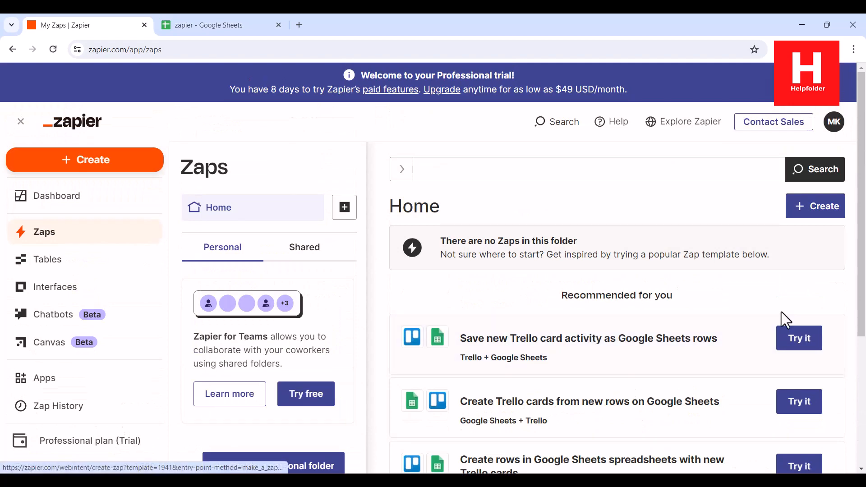
scroll(782, 319, down, 3)
scroll(862, 312, up, 3)
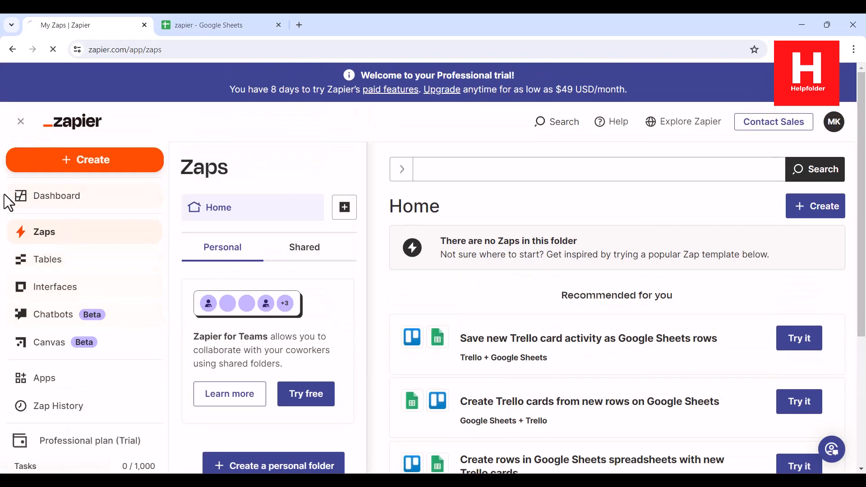
- Open the dashboard and examine the generated Zap for tracking emails from sender align27
click(7, 195)
scroll(855, 218, down, 7)
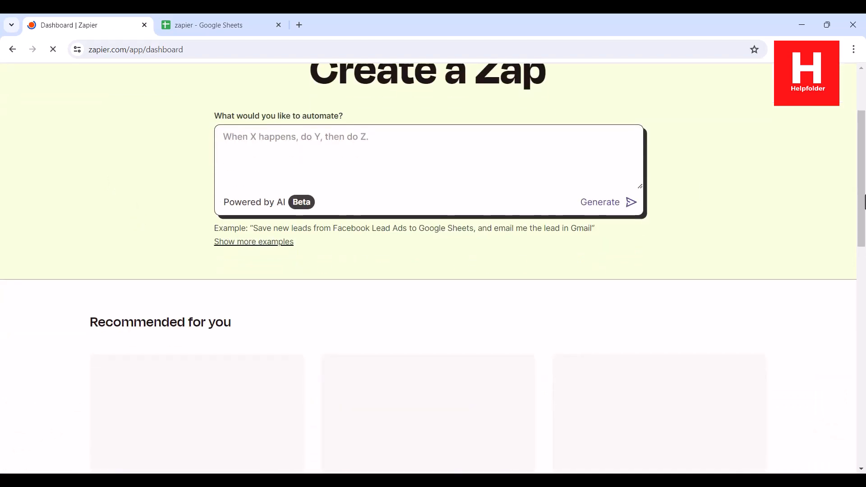
scroll(864, 199, up, 4)
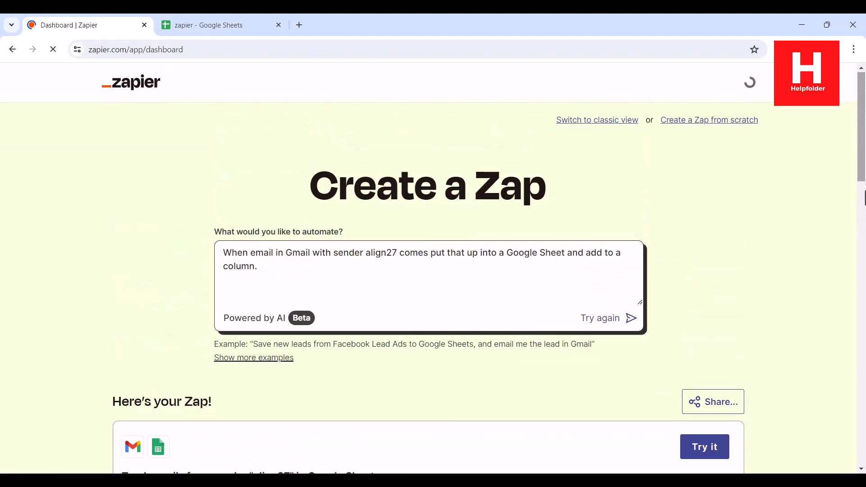
scroll(861, 198, down, 5)
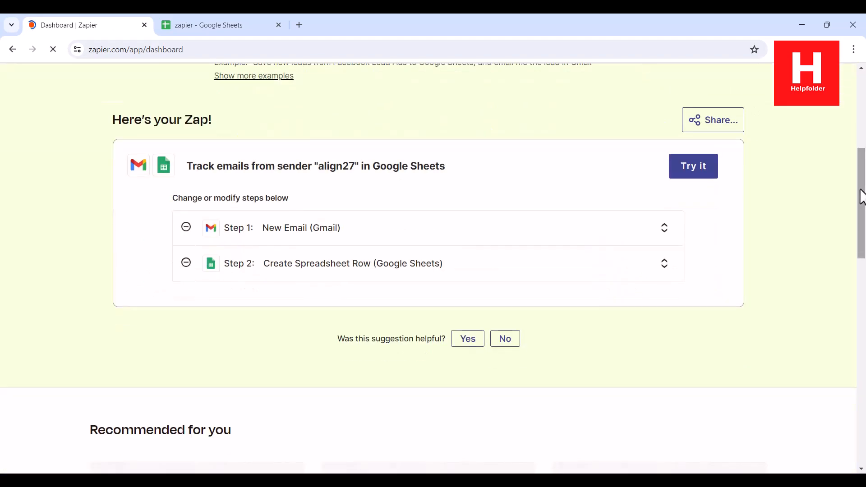